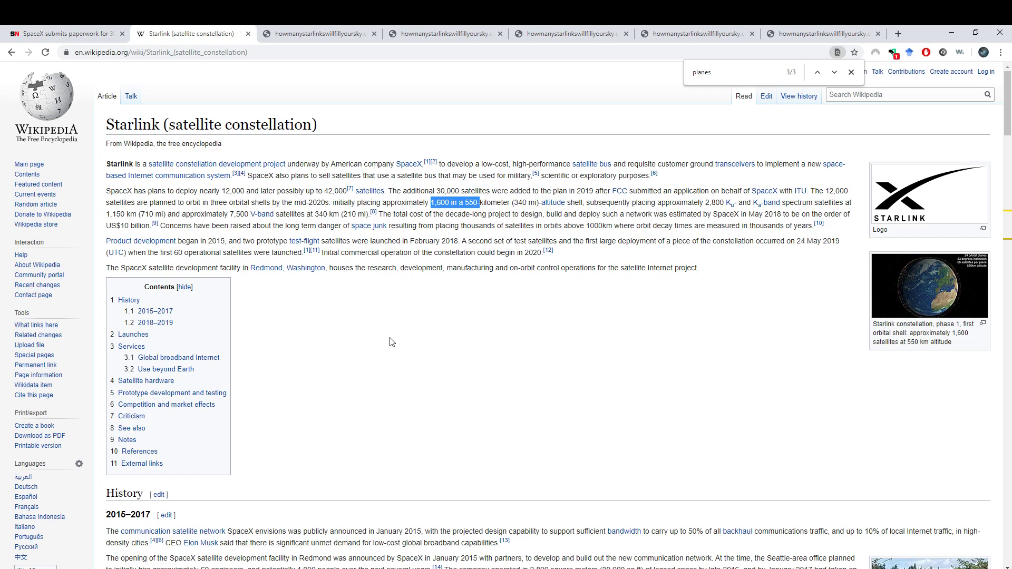
# Step: Find and highlight the Starlink article's sentence about SpaceX's September 2019 request to change the number of orbital planes
pyautogui.scroll(-20, 326, 346)
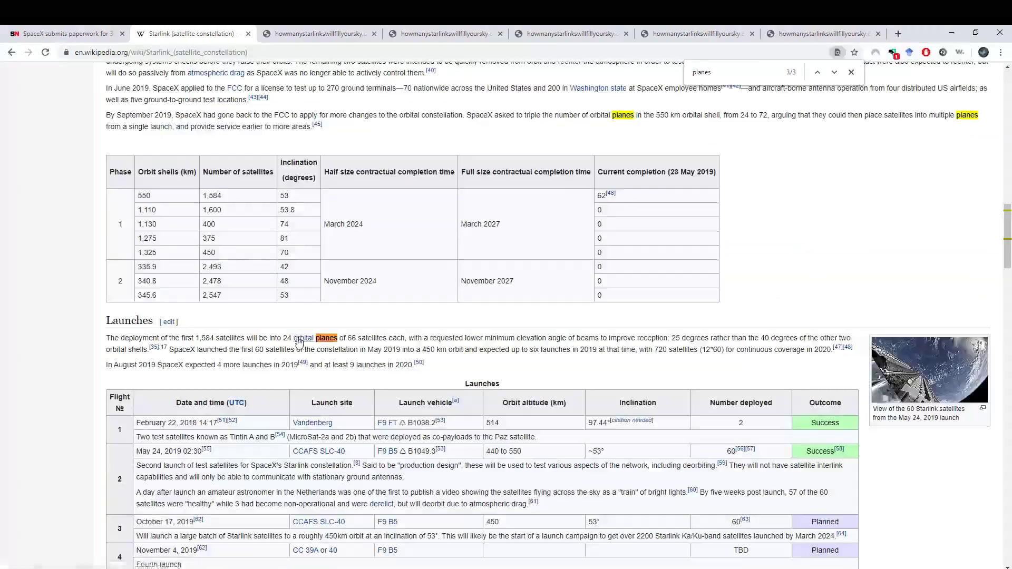
pyautogui.scroll(4, 299, 343)
pyautogui.moveTo(107, 326); pyautogui.dragTo(768, 327)
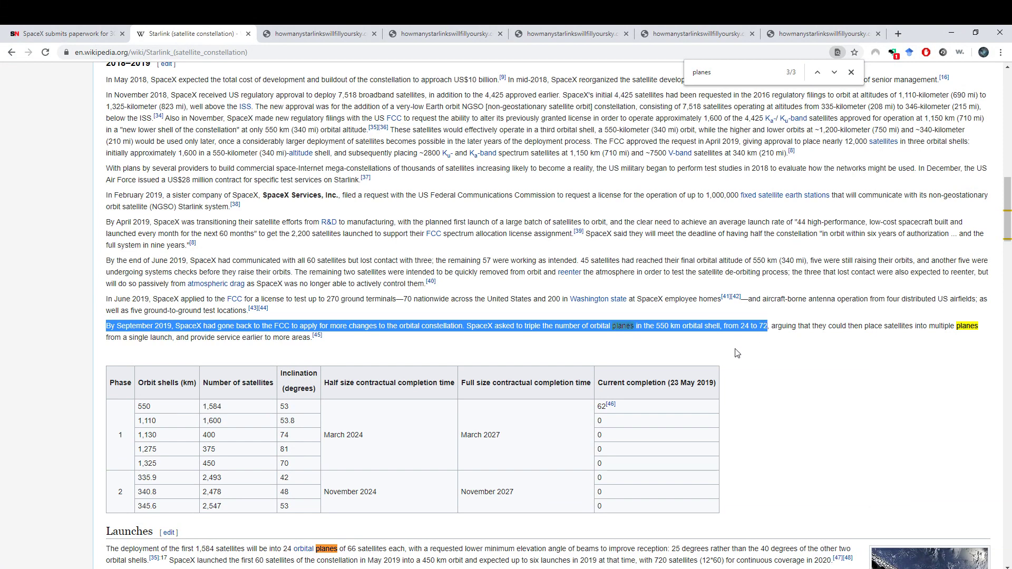
# Step: Switch to the Starlink constellation simulator's home page and review its introduction and the available generators
pyautogui.click(338, 29)
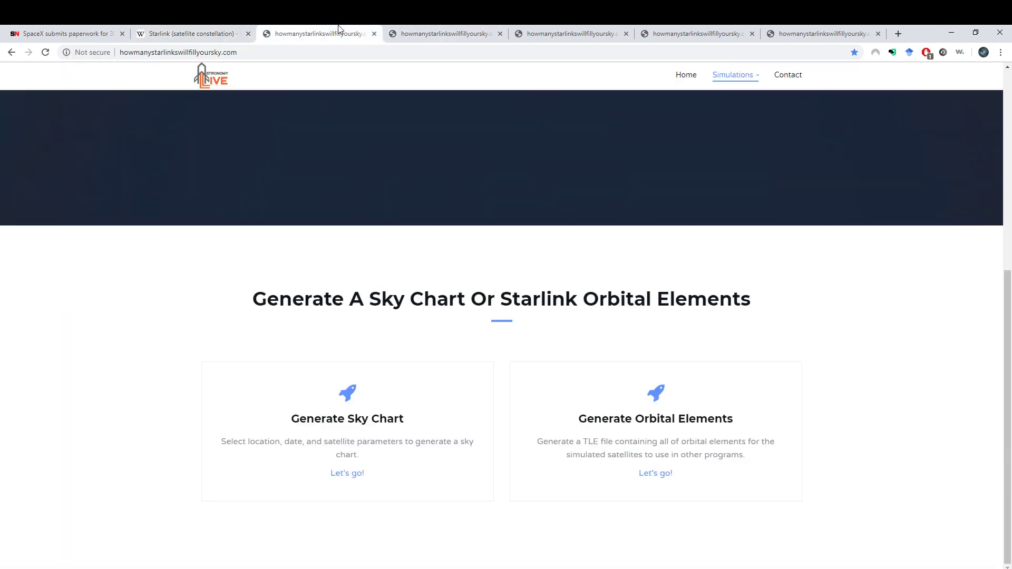
pyautogui.scroll(5, 108, 308)
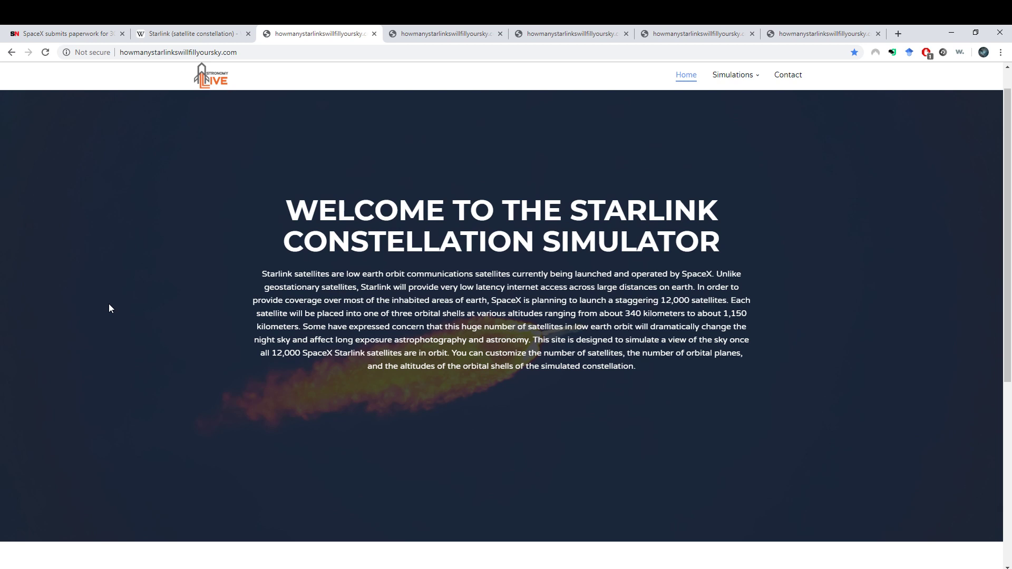
pyautogui.scroll(-5, 109, 308)
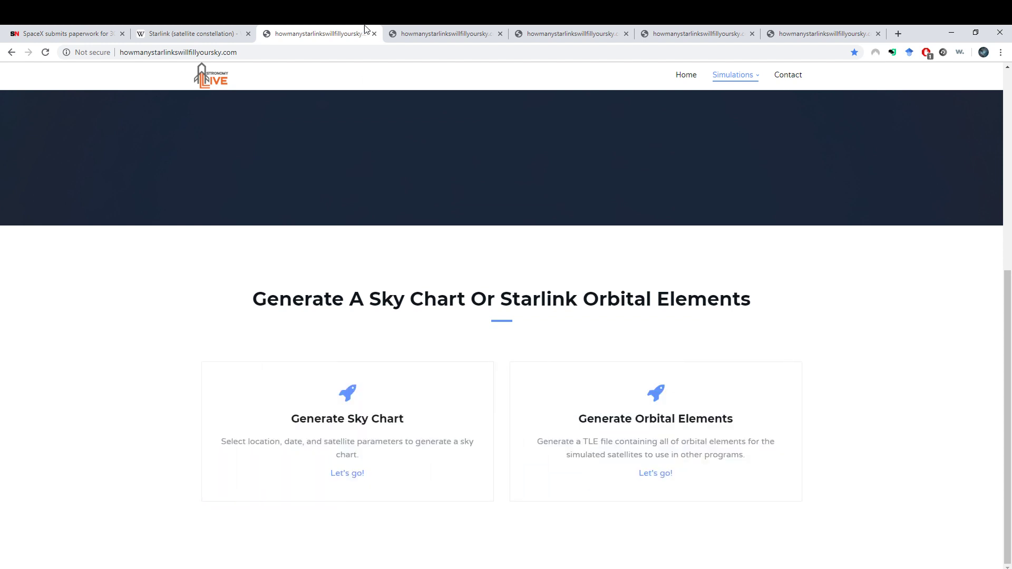
# Step: Open the sky chart form with default values and examine the first shell's orbital planes, inclination, satellites per plane and altitude
pyautogui.click(406, 27)
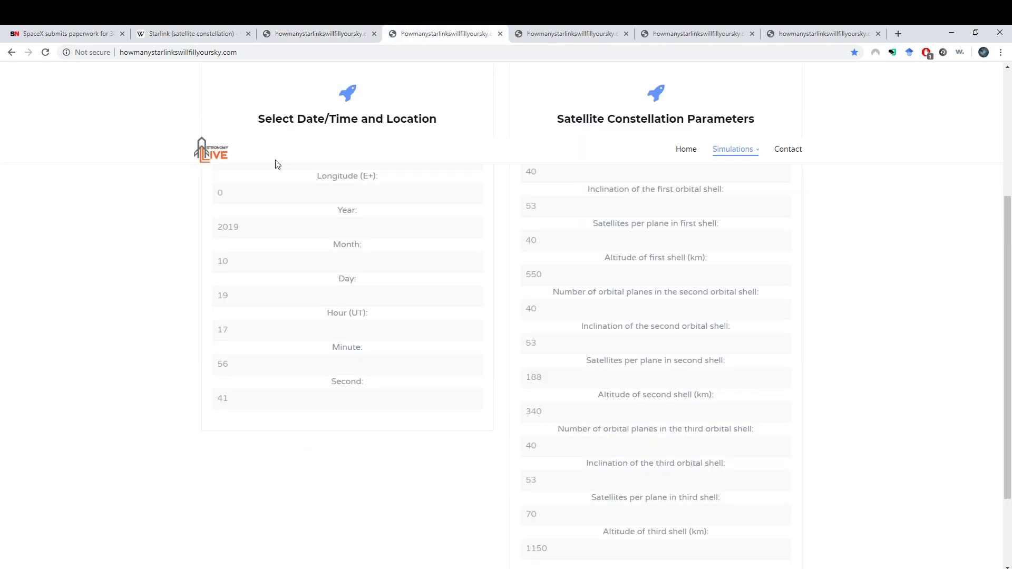
pyautogui.scroll(1, 142, 228)
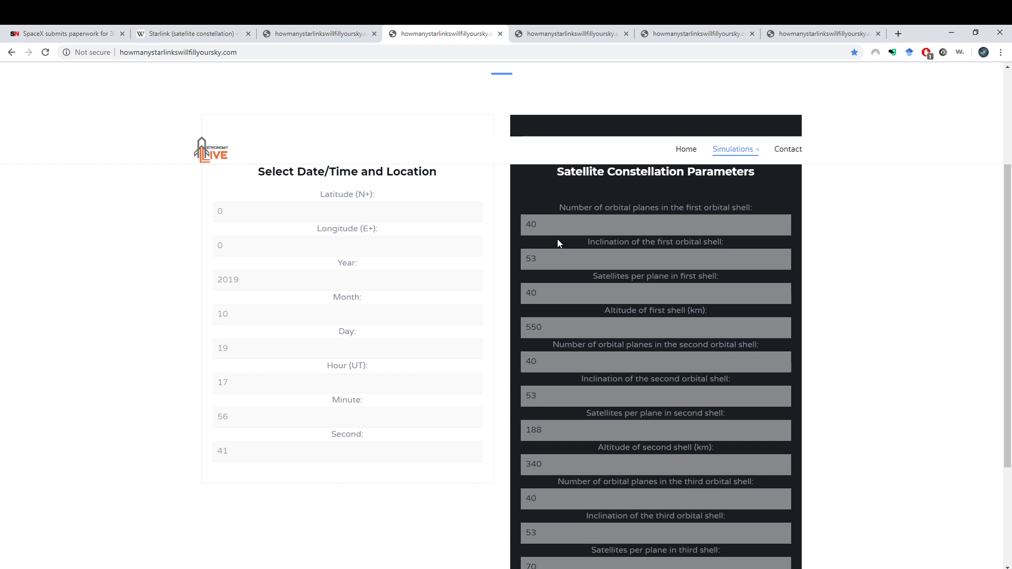
pyautogui.doubleClick(530, 224)
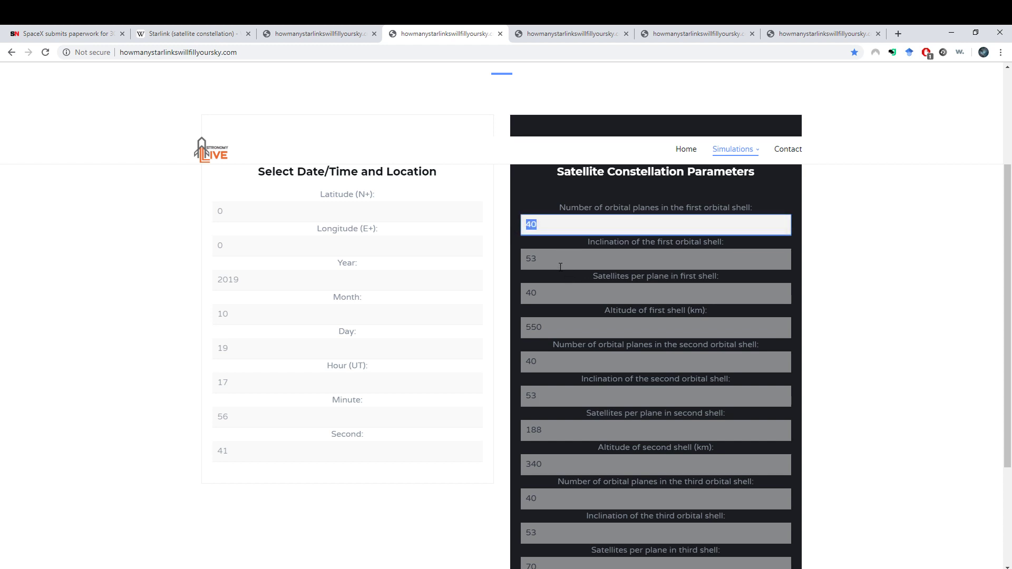
pyautogui.click(553, 329)
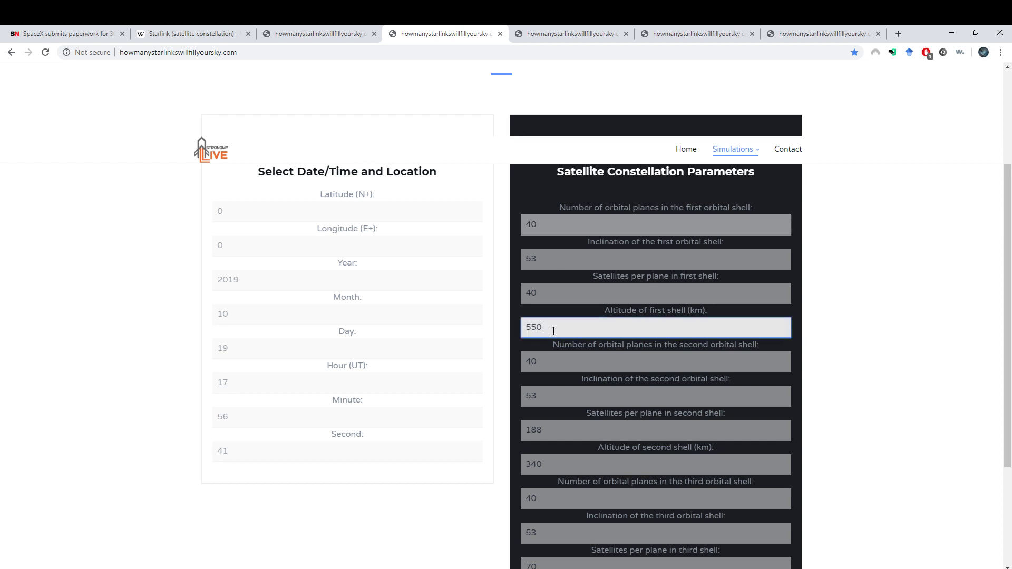
pyautogui.click(544, 225)
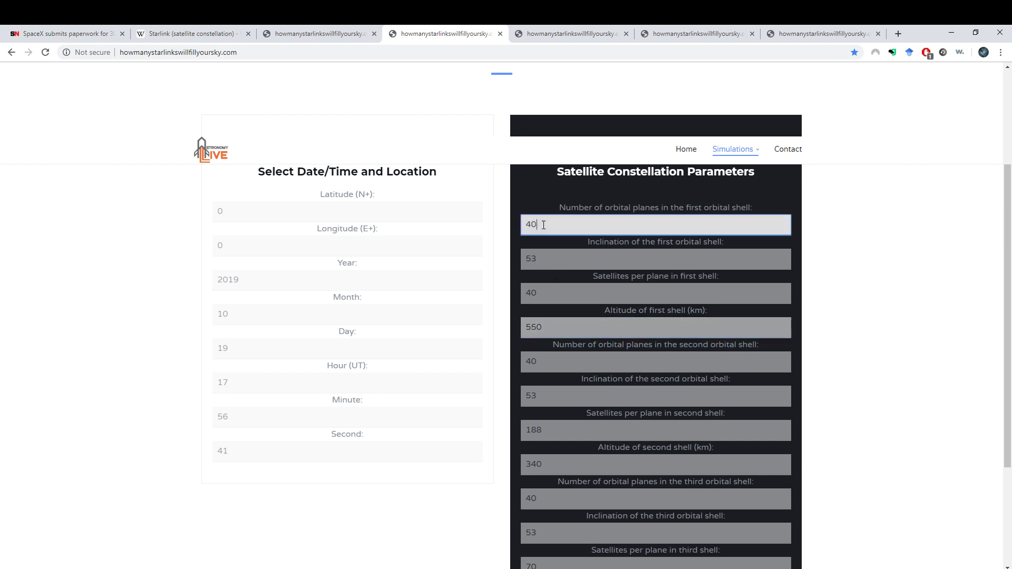
pyautogui.click(557, 263)
pyautogui.click(556, 293)
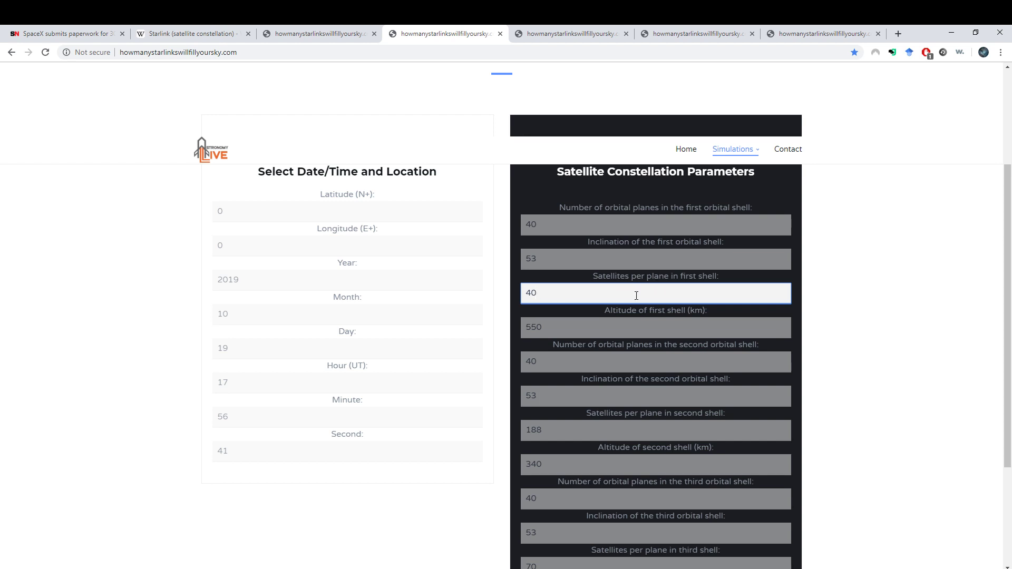
pyautogui.click(567, 224)
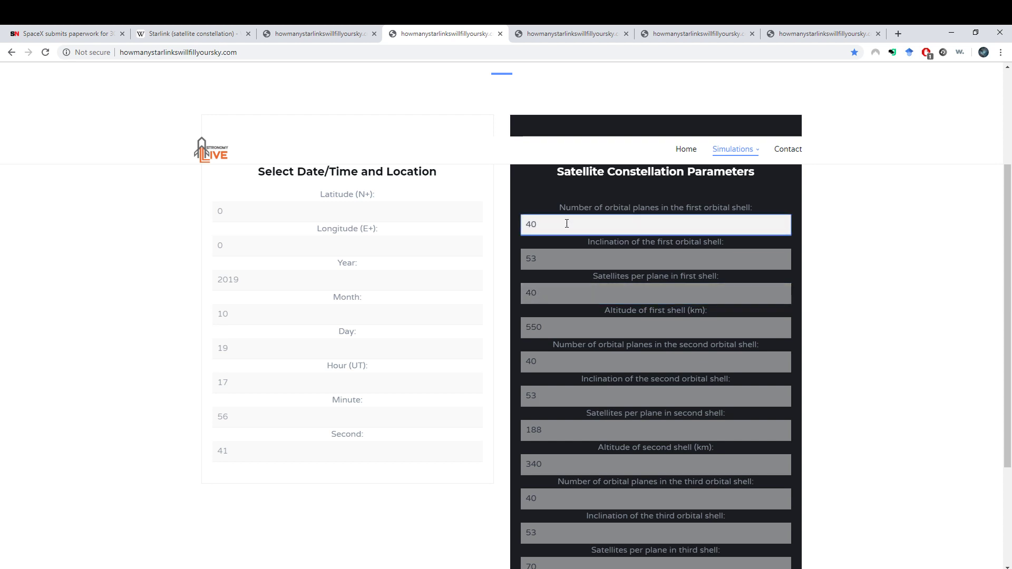
pyautogui.click(543, 294)
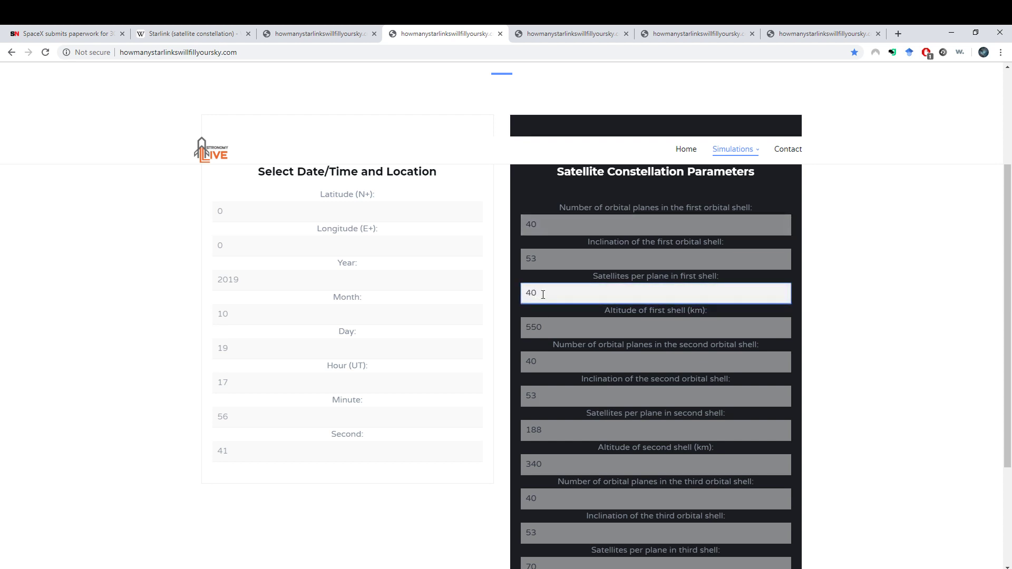
# Step: Switch to the customized sky chart form and examine the planes, satellites per plane and altitudes of its three orbital shells
pyautogui.click(556, 29)
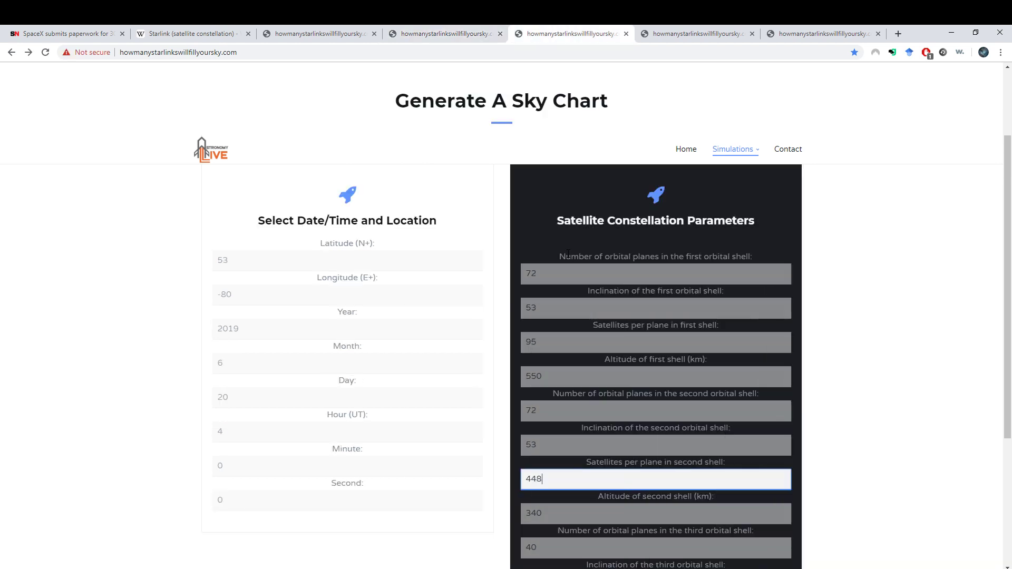
pyautogui.click(549, 278)
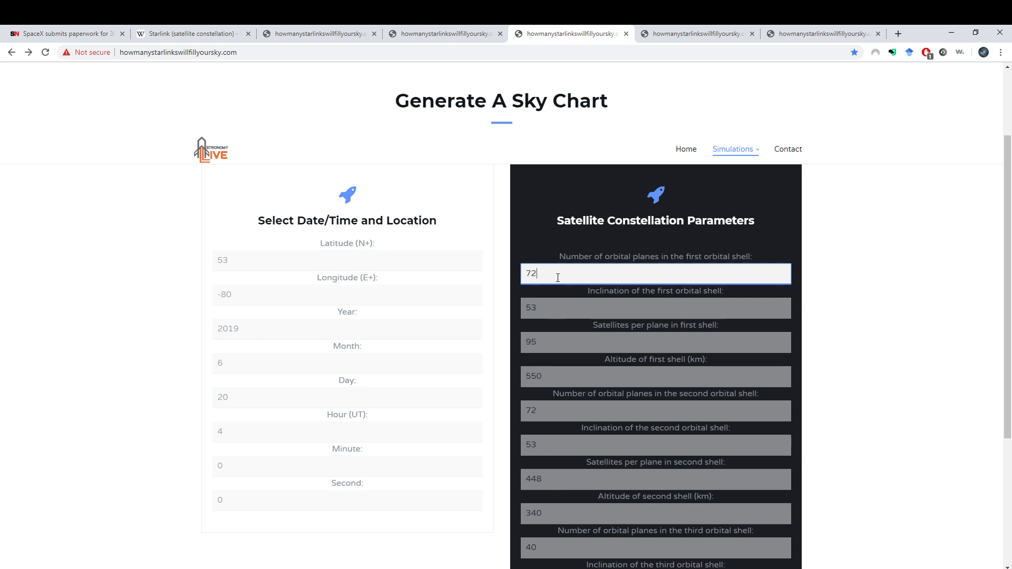
pyautogui.click(543, 346)
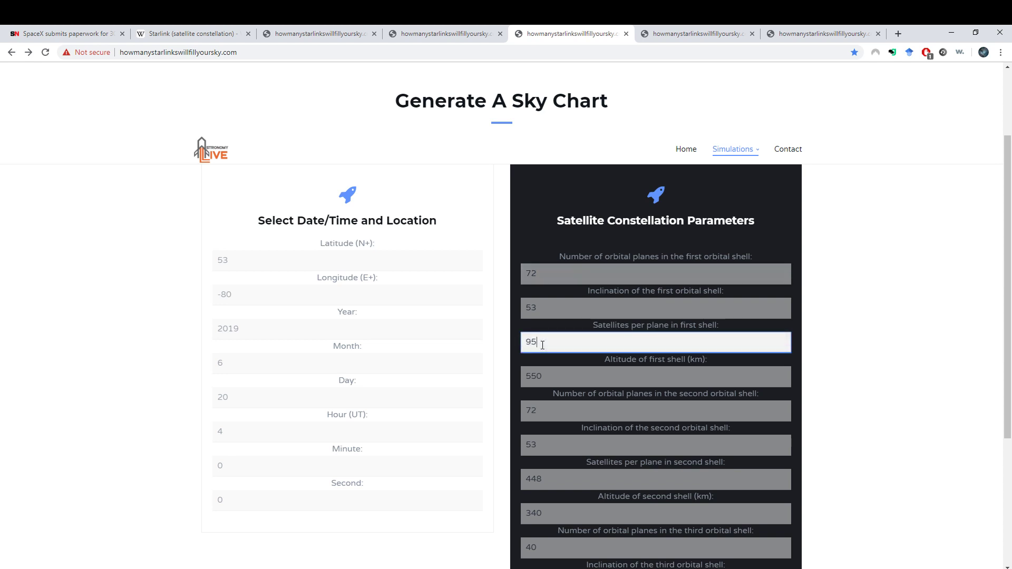
pyautogui.click(551, 376)
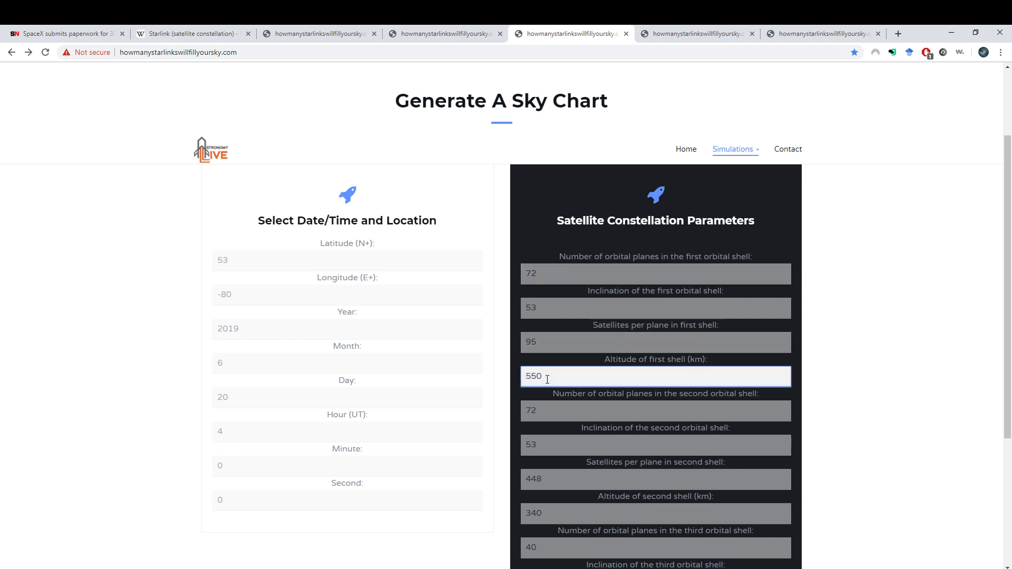
pyautogui.click(547, 407)
pyautogui.scroll(-3, 548, 407)
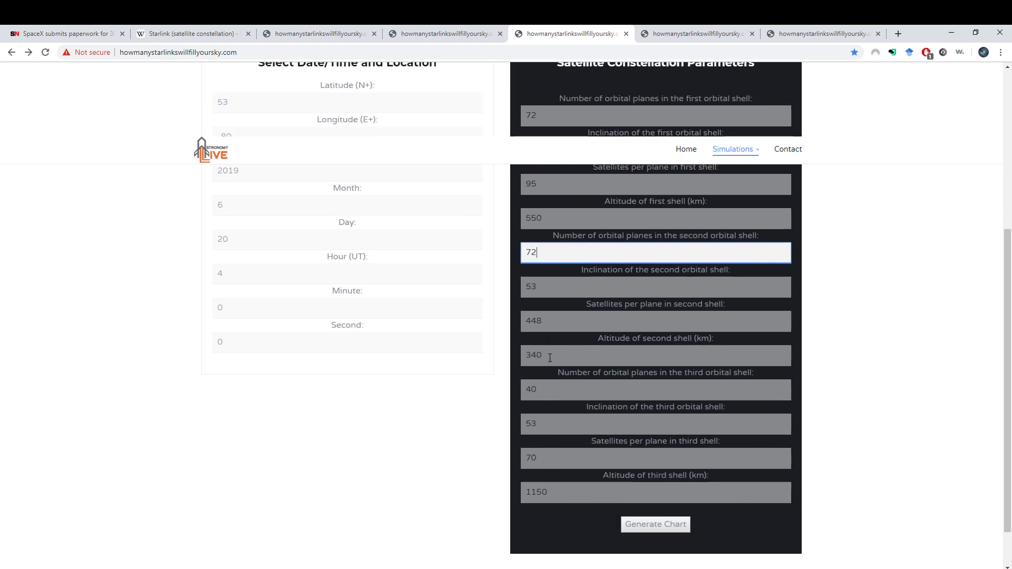
pyautogui.click(553, 326)
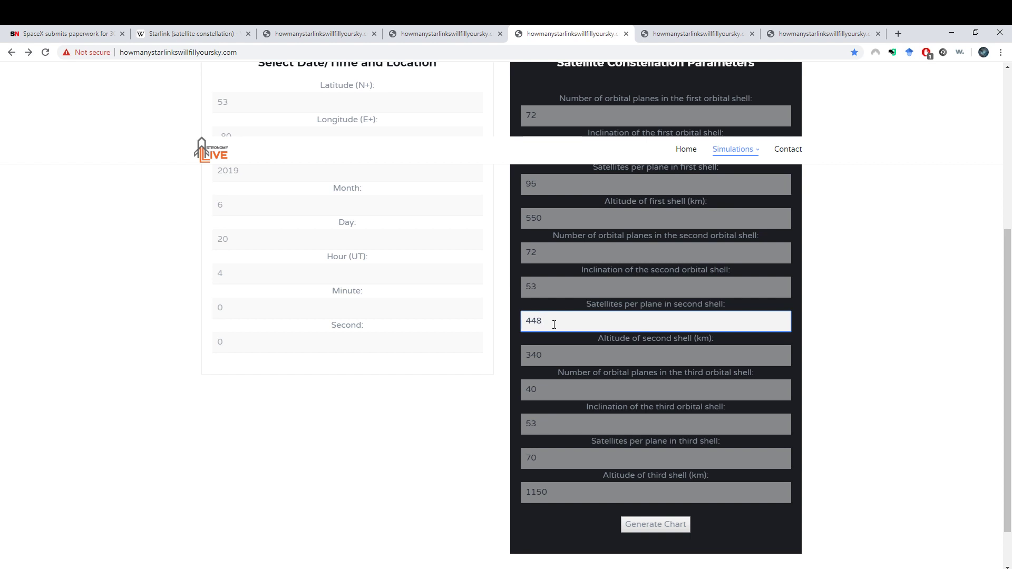
pyautogui.click(544, 493)
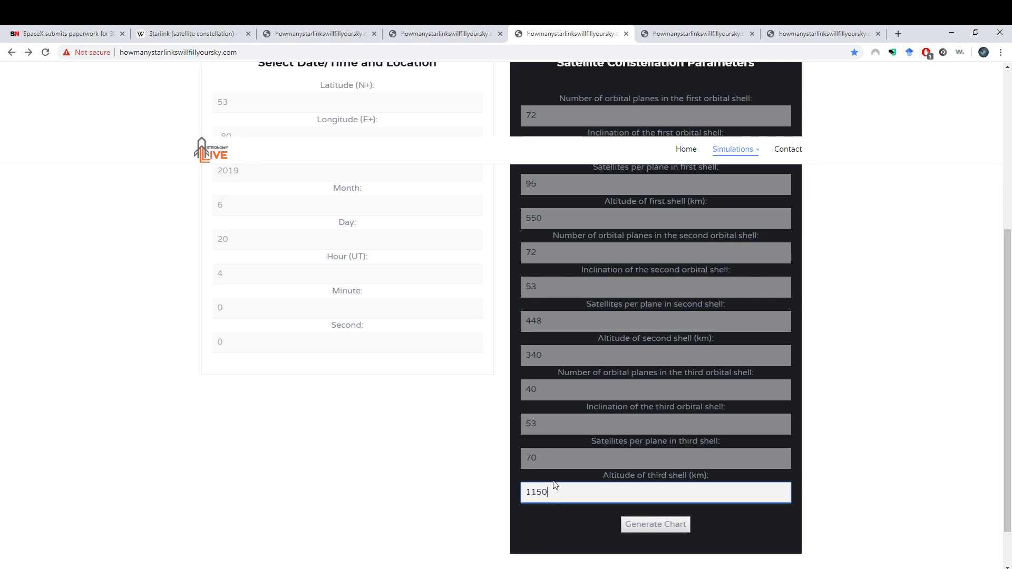
pyautogui.click(556, 326)
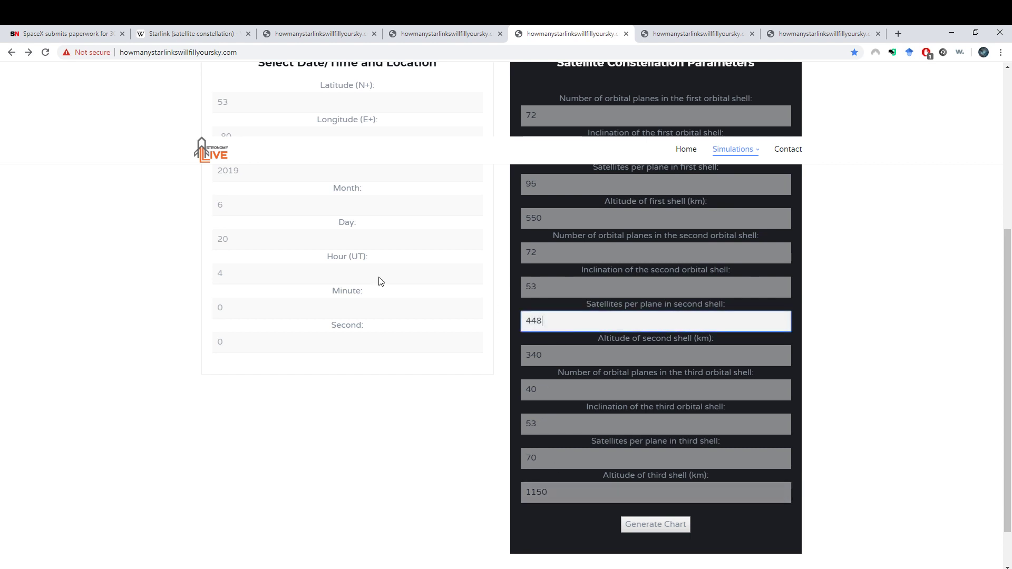
# Step: Check the additional satellites' altitude range in the SpaceNews article and set the second shell's altitude to 328 km in the customized form
pyautogui.click(47, 33)
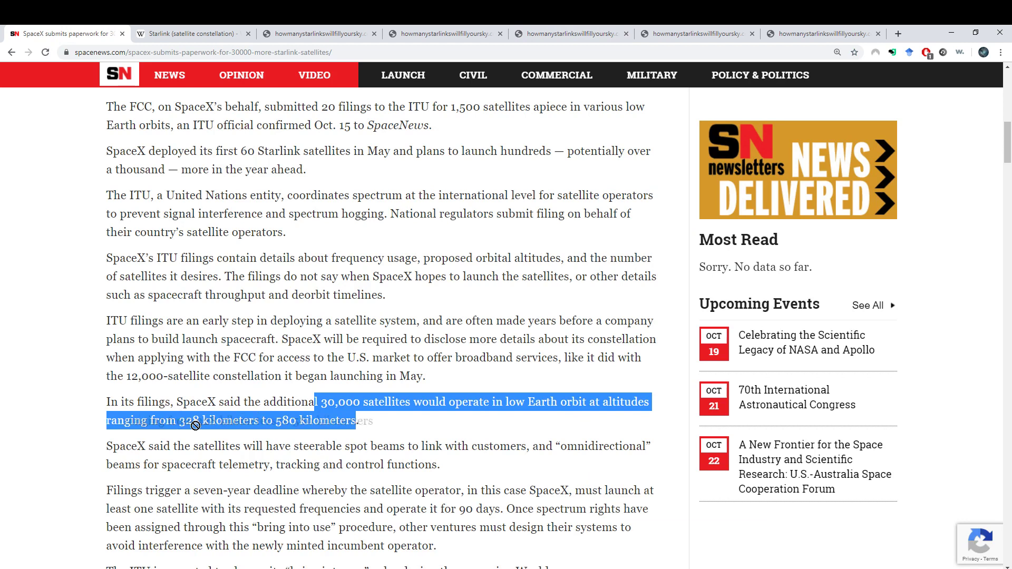
pyautogui.moveTo(180, 420); pyautogui.dragTo(299, 422)
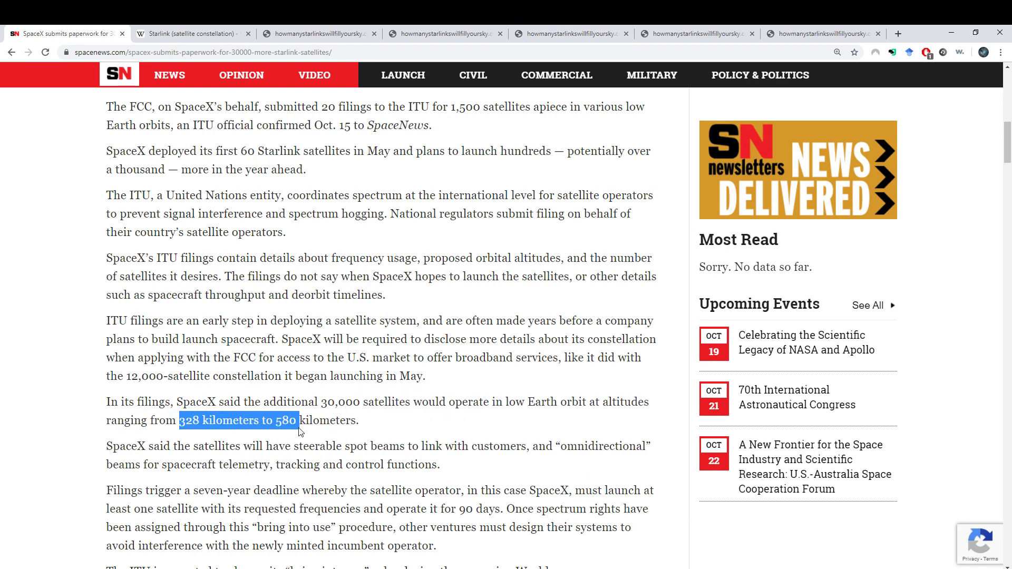
pyautogui.click(295, 27)
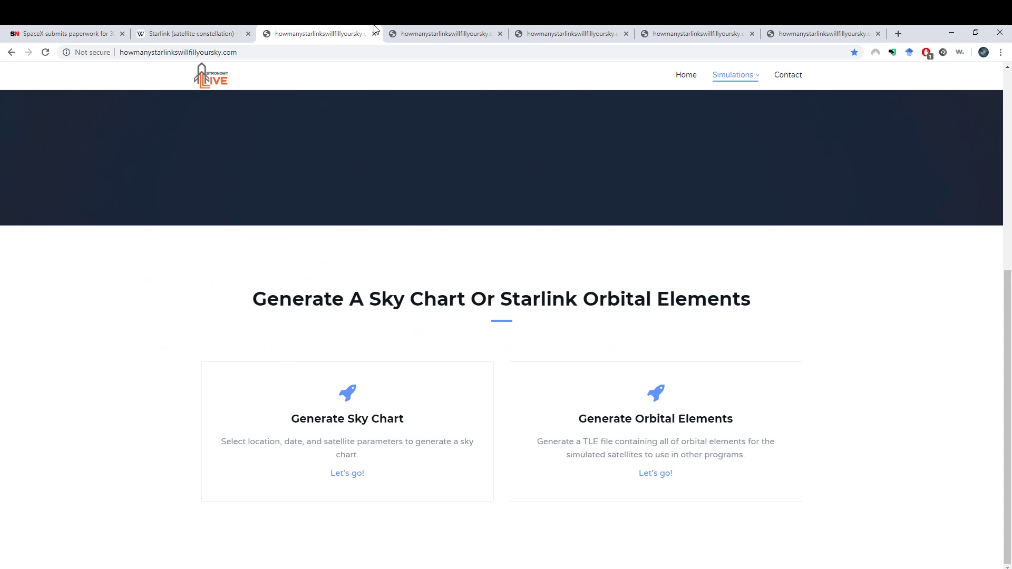
pyautogui.click(432, 33)
pyautogui.click(580, 33)
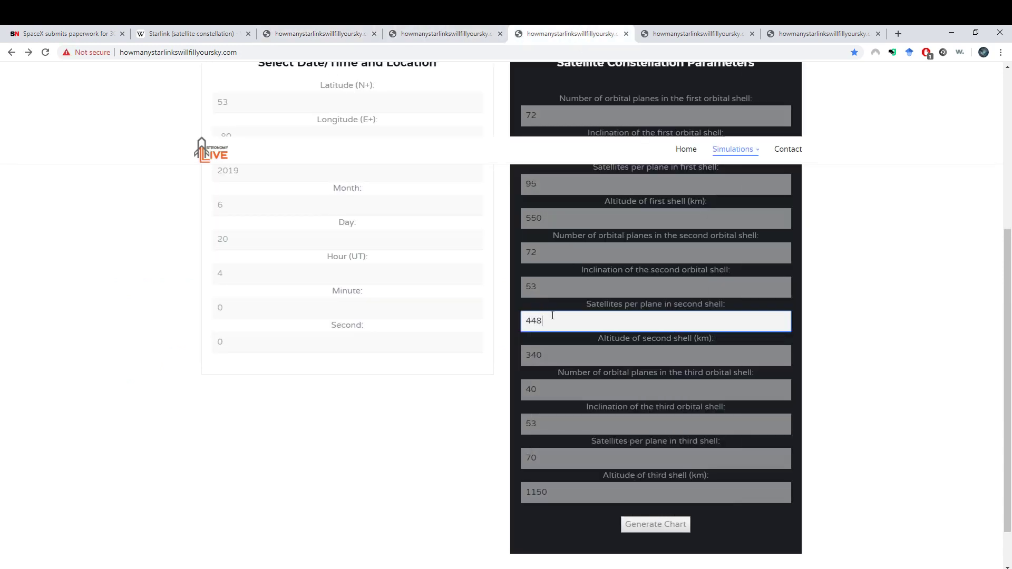
pyautogui.doubleClick(543, 357)
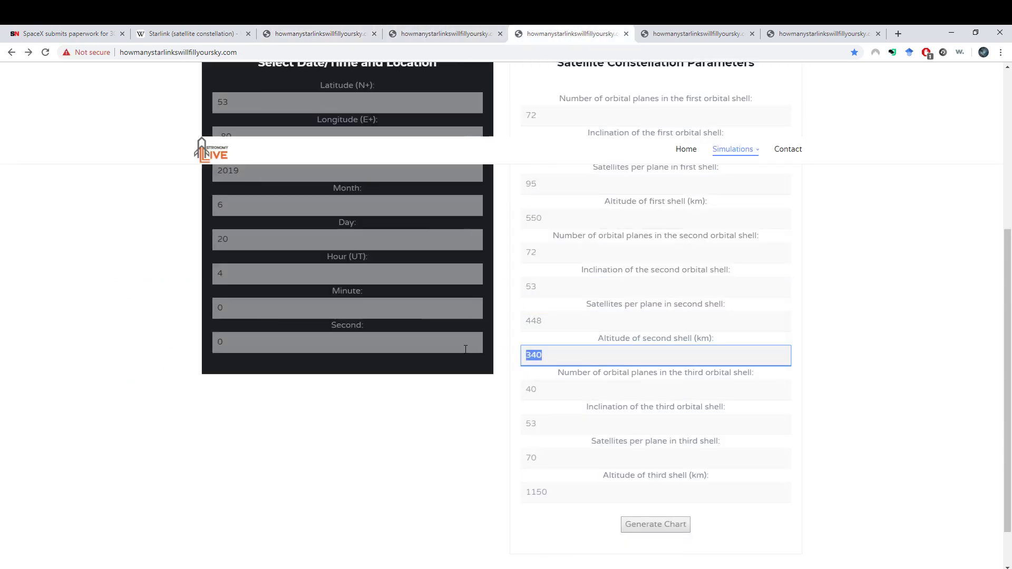
pyautogui.write('328')
# Step: Recheck the SpaceNews article and set the first shell's altitude to 580 km in the customized sky chart form
pyautogui.click(62, 33)
pyautogui.click(321, 33)
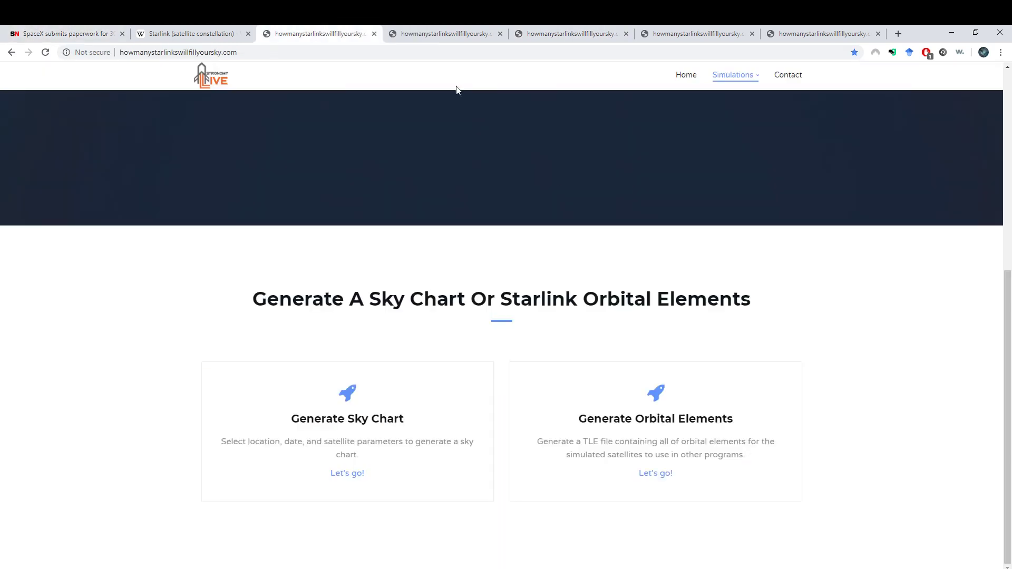
pyautogui.click(457, 27)
pyautogui.click(536, 28)
pyautogui.moveTo(544, 218); pyautogui.dragTo(533, 218)
pyautogui.write('80')
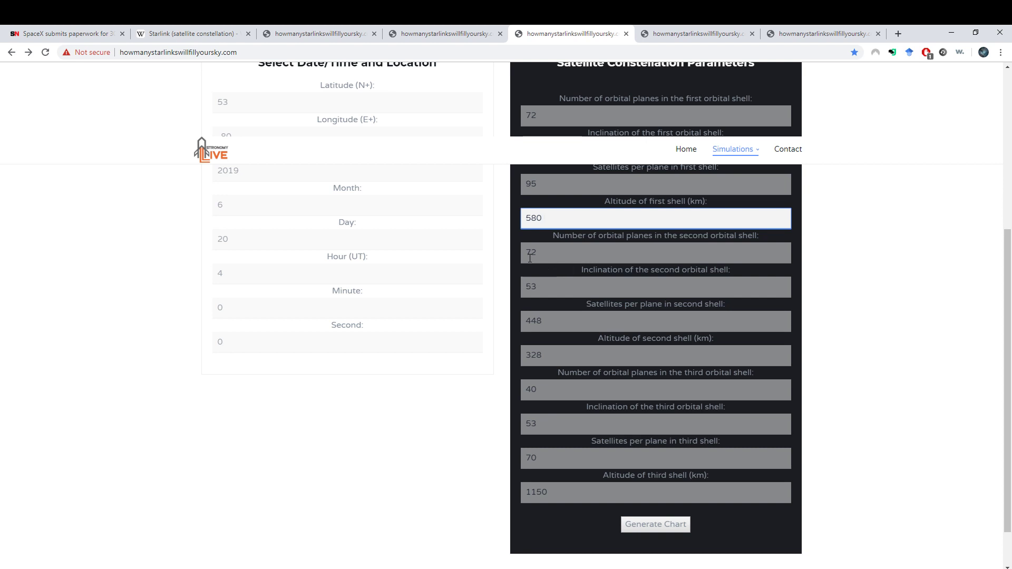
pyautogui.click(540, 257)
pyautogui.scroll(2, 573, 247)
pyautogui.click(824, 33)
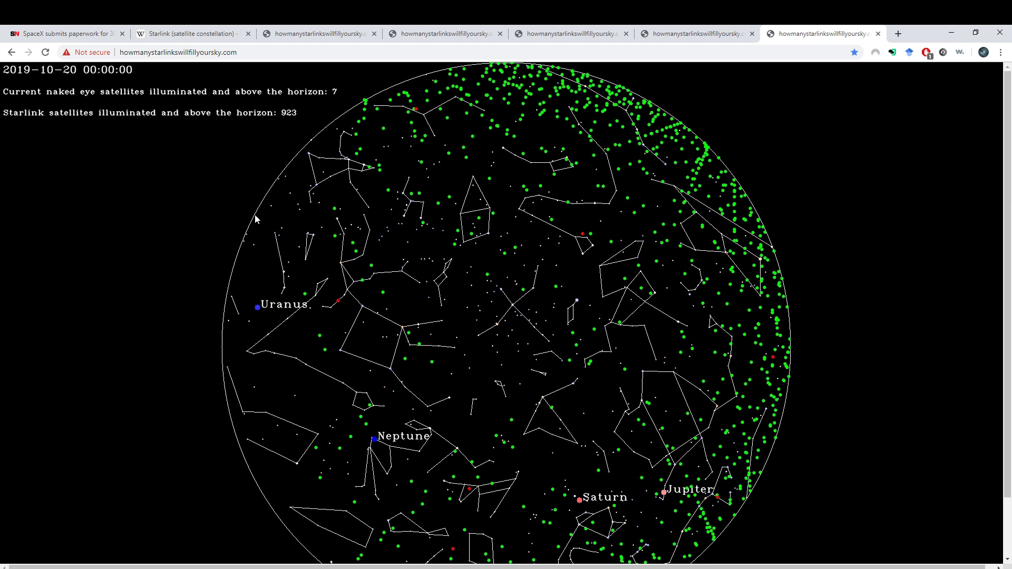
pyautogui.click(693, 33)
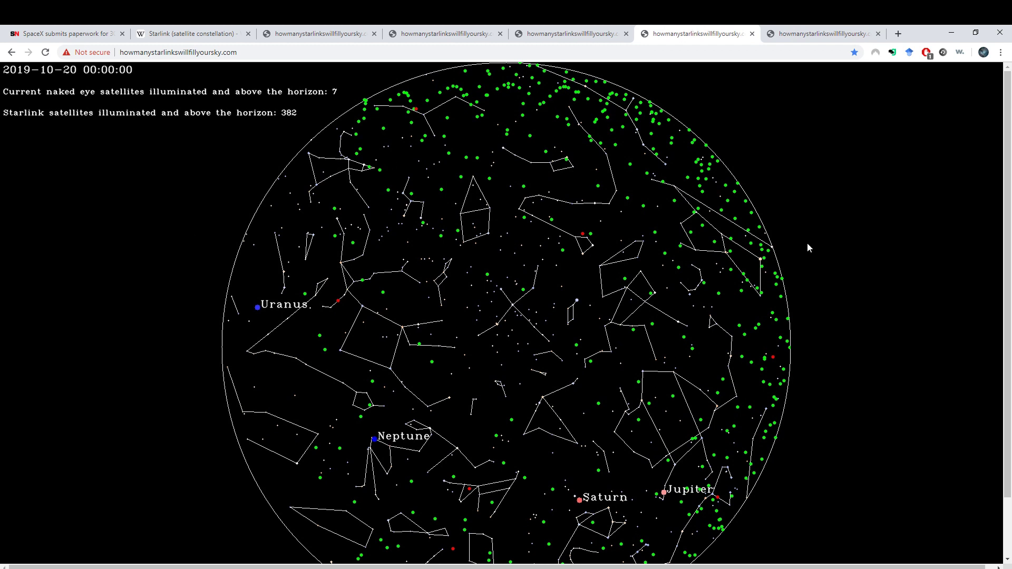
pyautogui.click(815, 35)
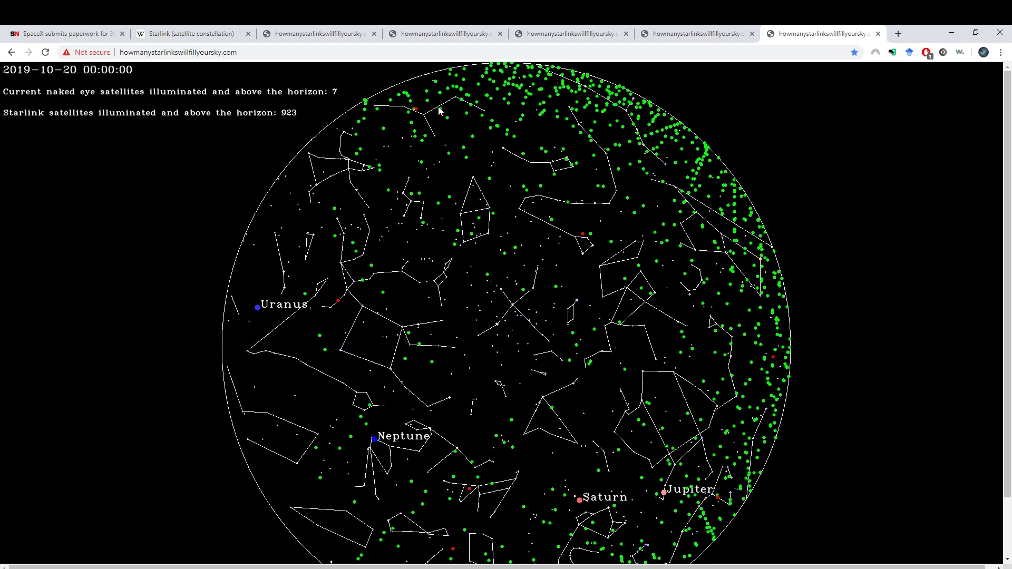
# Step: Return to the default sky chart form and set the number of orbital planes in the first orbital shell to 72
pyautogui.click(345, 35)
pyautogui.click(411, 35)
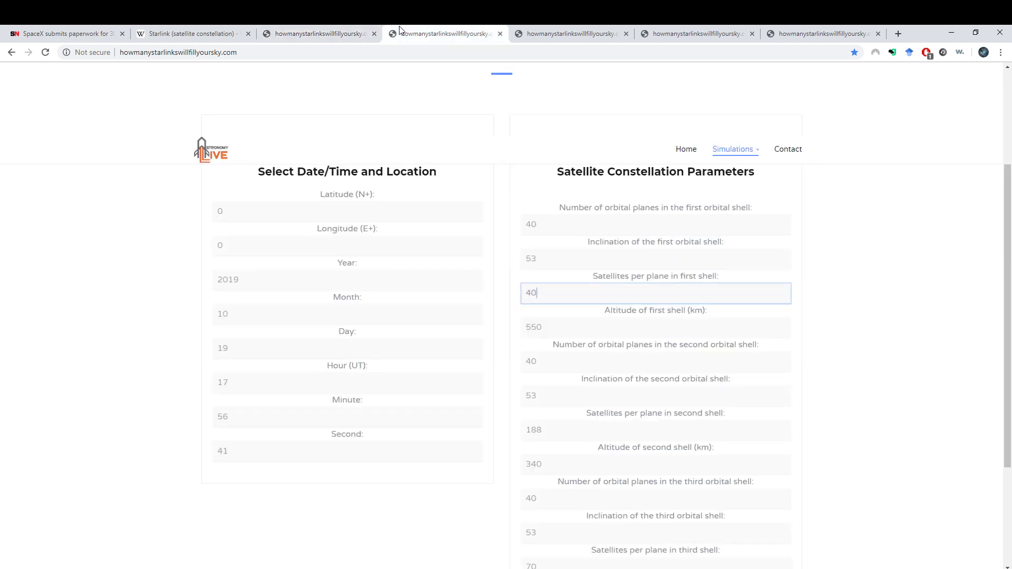
pyautogui.doubleClick(529, 225)
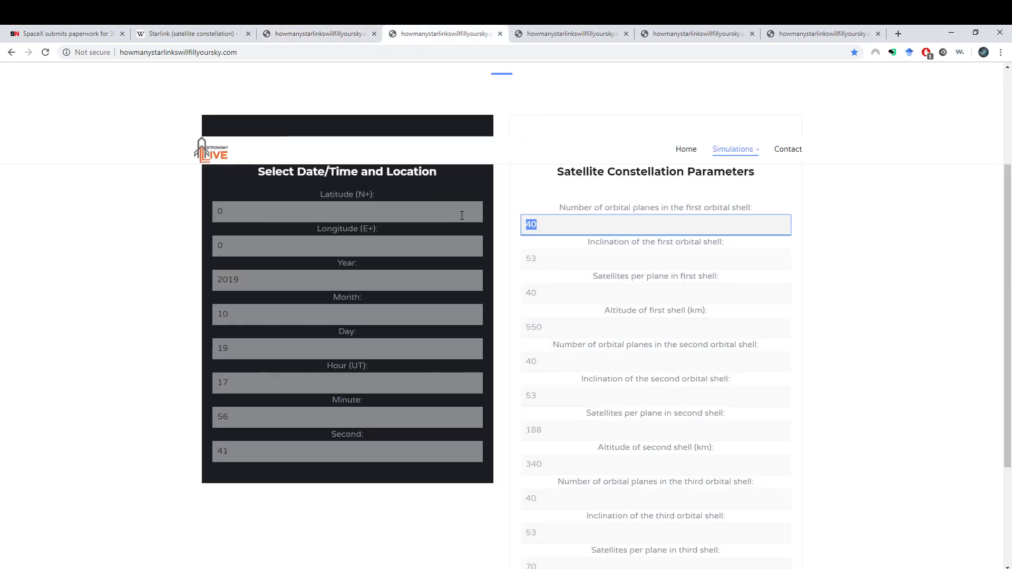
pyautogui.write('72')
# Step: Set the number of satellites per plane in the first shell to 95
pyautogui.doubleClick(554, 293)
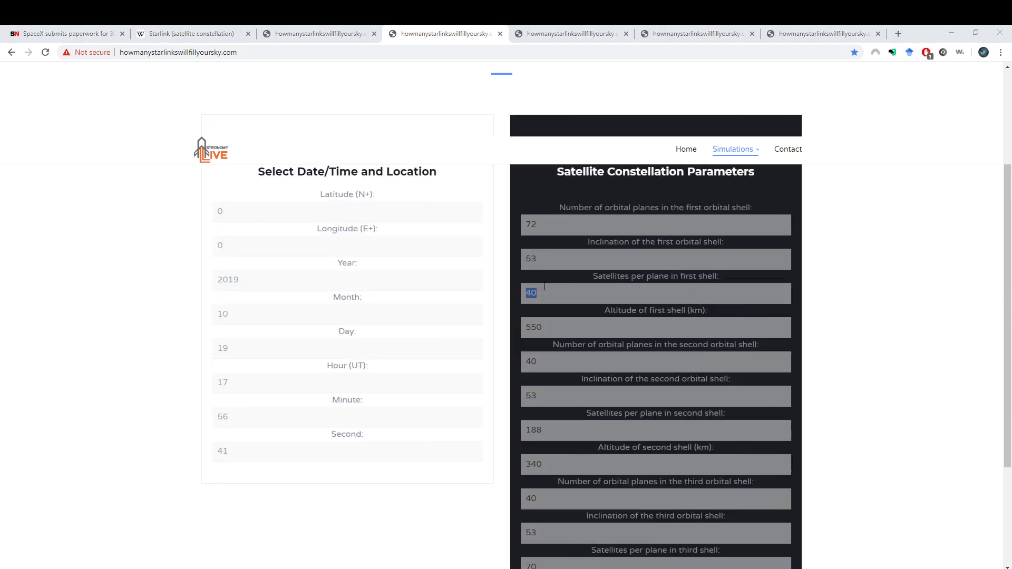
pyautogui.click(549, 289)
pyautogui.moveTo(550, 289); pyautogui.dragTo(492, 289)
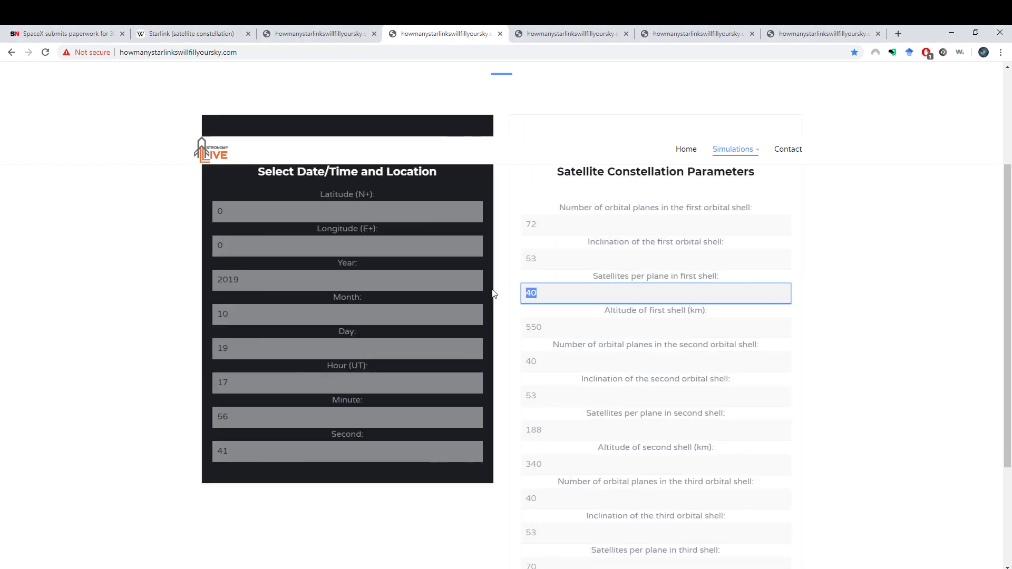
pyautogui.write('95')
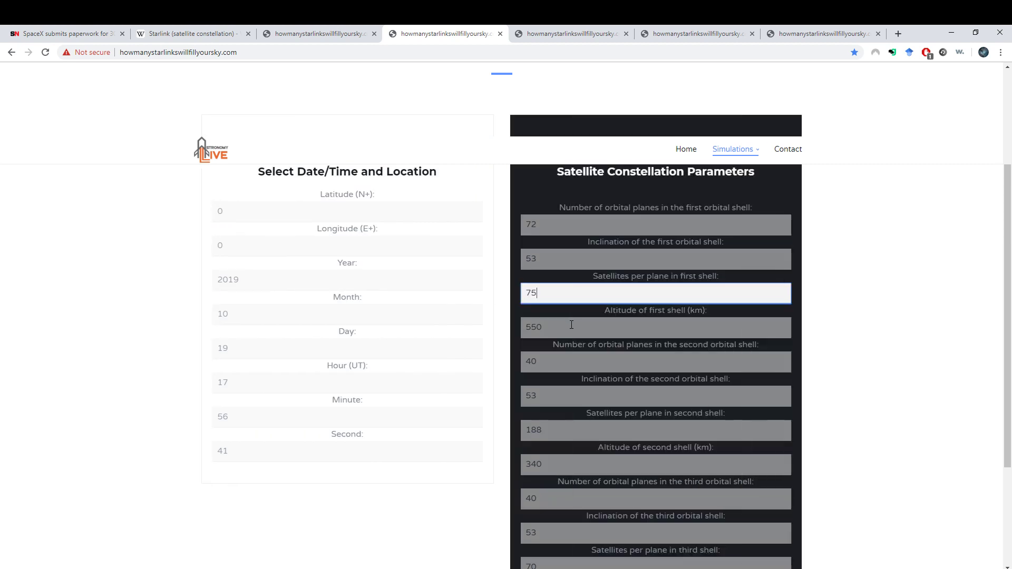
pyautogui.press('BackSpace')
pyautogui.press('BackSpace')
pyautogui.write('95')
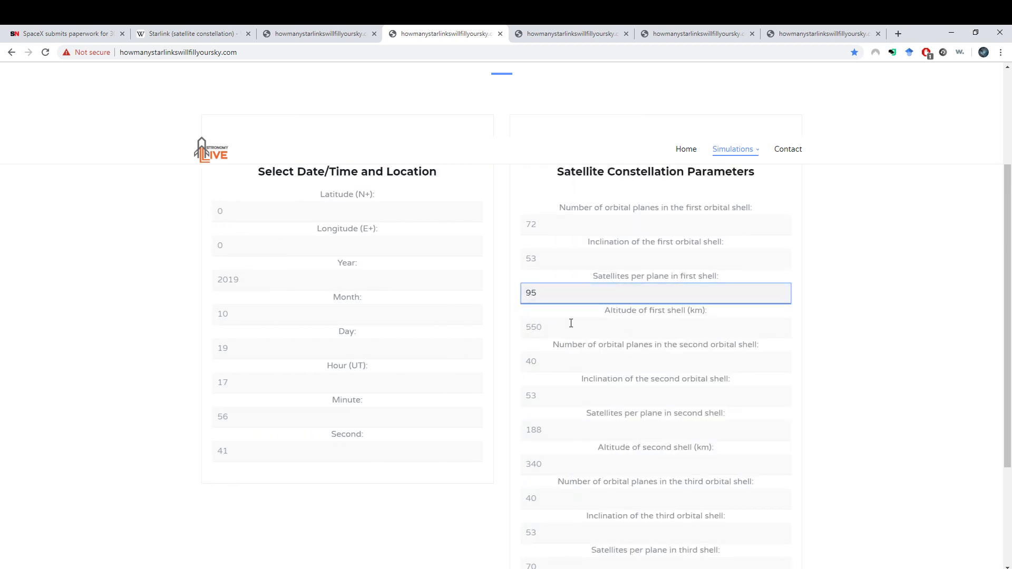
# Step: Configure the second shell with 72 orbital planes, 445 satellites per plane and an altitude of 328 km
pyautogui.moveTo(549, 363); pyautogui.dragTo(529, 370)
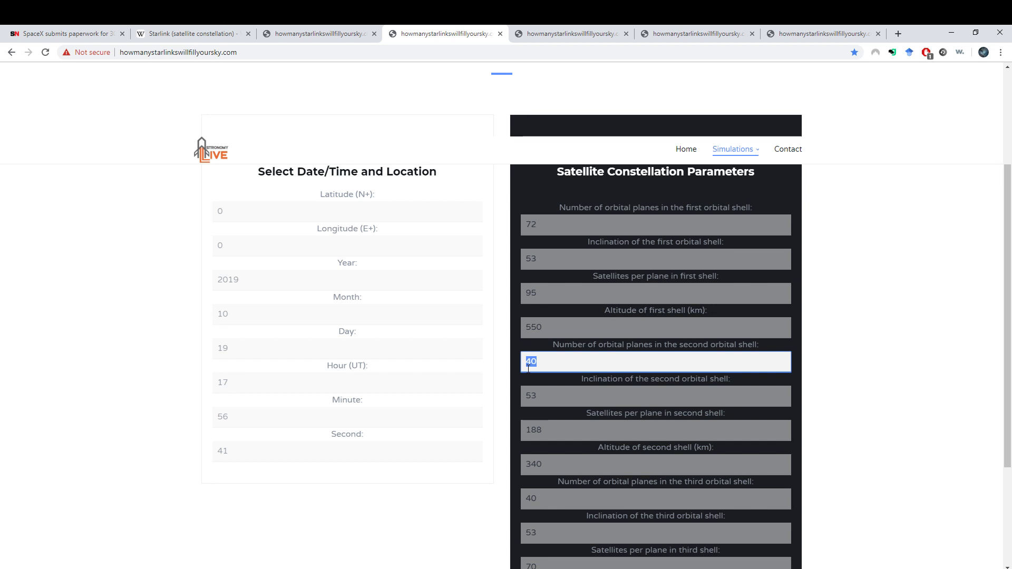
pyautogui.write('72')
pyautogui.doubleClick(552, 426)
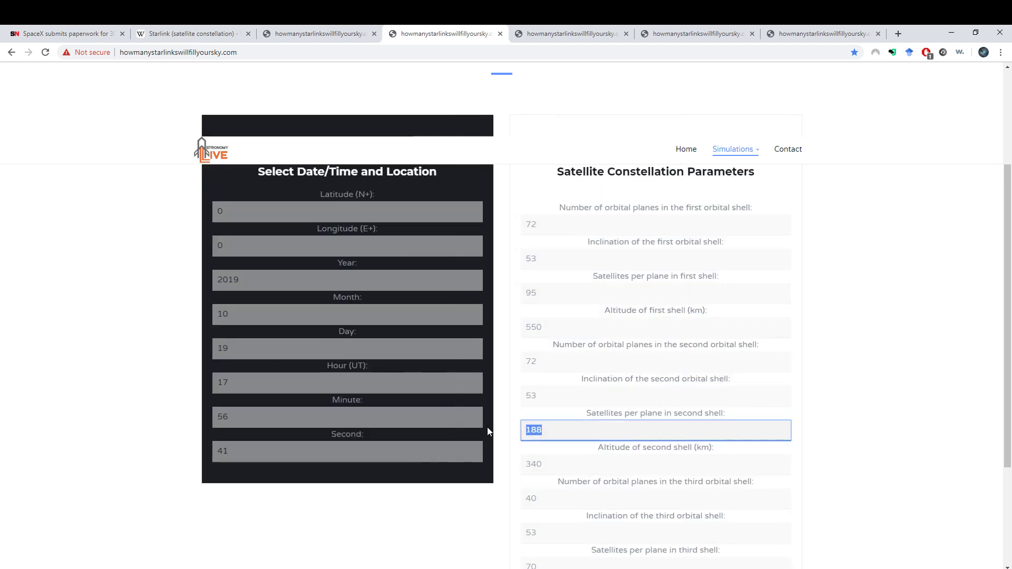
pyautogui.write('445')
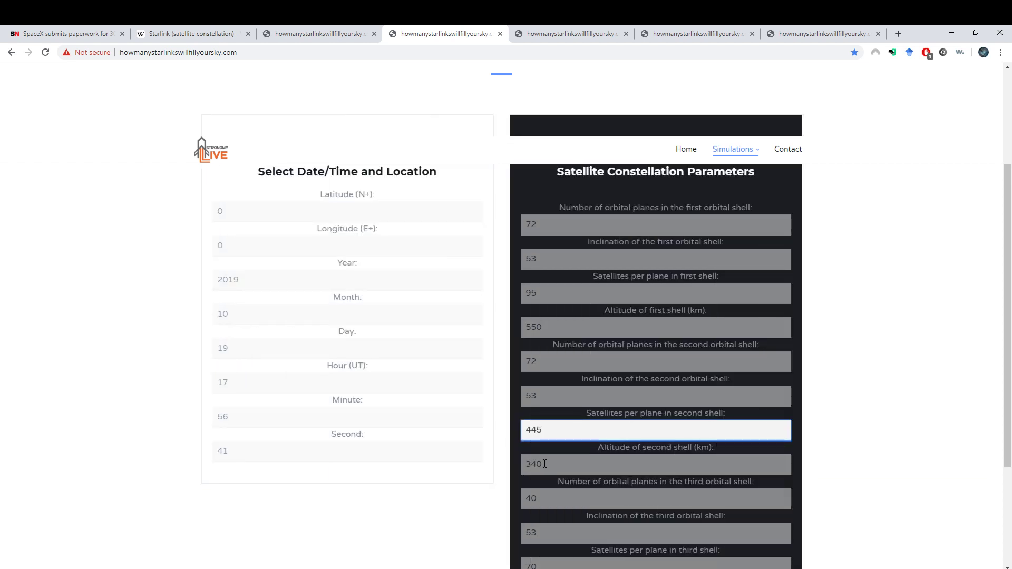
pyautogui.moveTo(543, 464); pyautogui.dragTo(511, 466)
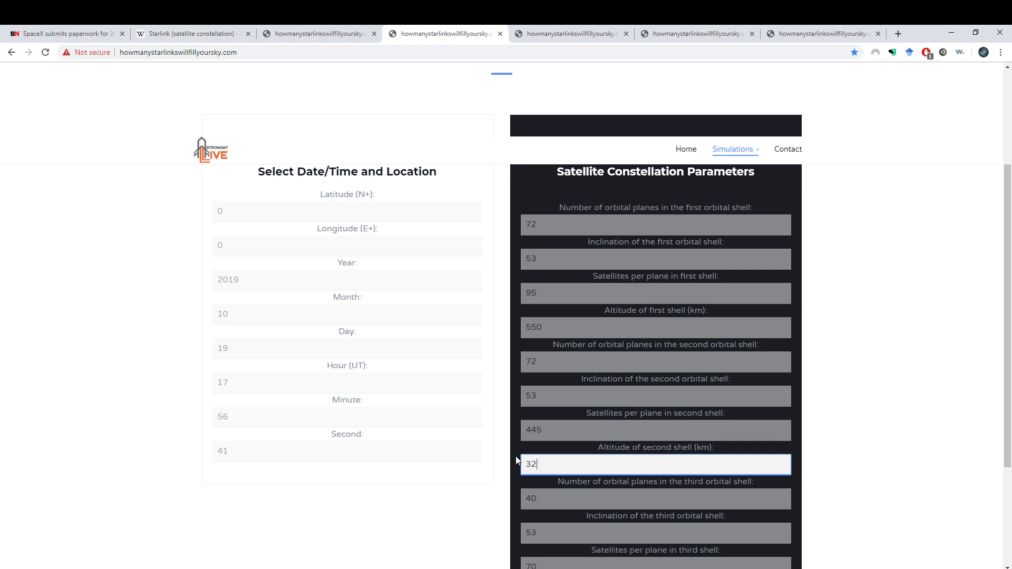
pyautogui.write('328')
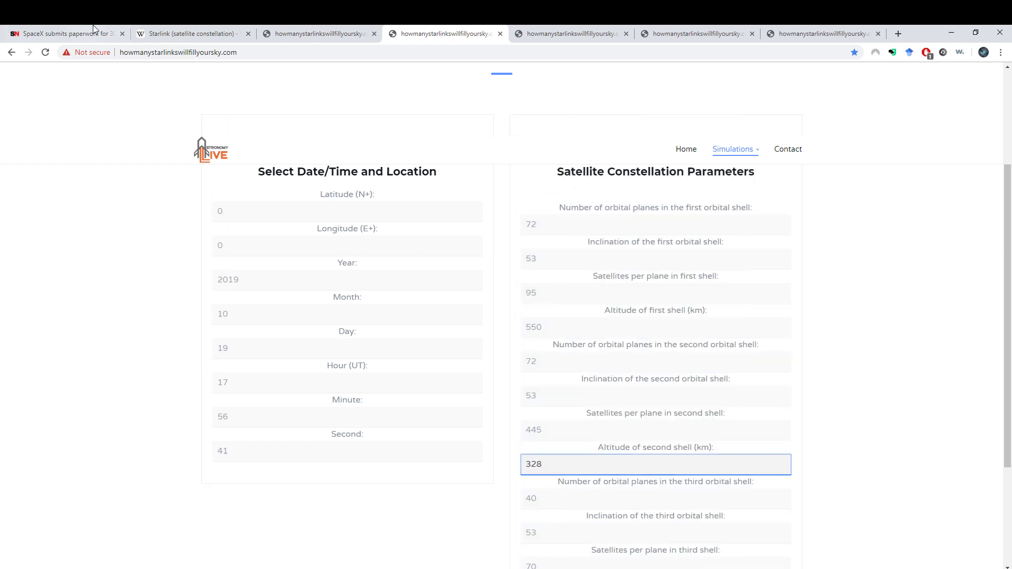
# Step: Consult the SpaceNews article again and set the first shell's altitude to 580 km in this form
pyautogui.click(93, 30)
pyautogui.click(411, 34)
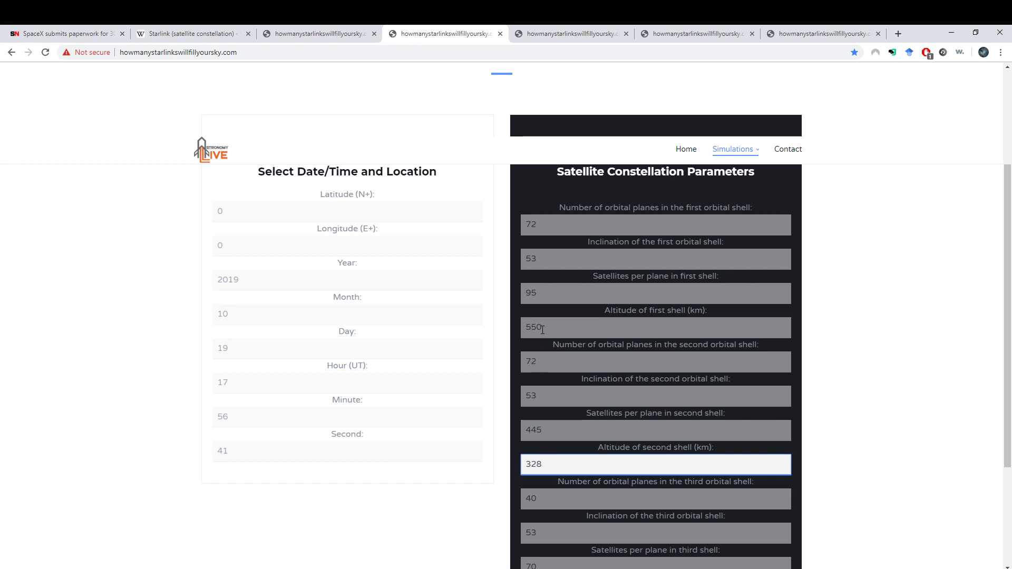
pyautogui.moveTo(538, 327); pyautogui.dragTo(532, 327)
pyautogui.write('8')
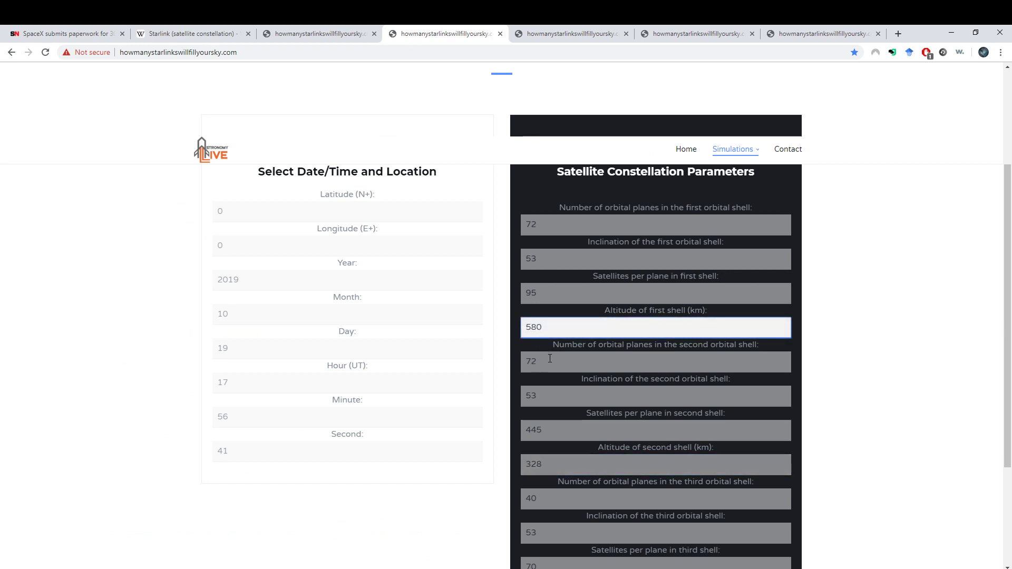
pyautogui.click(548, 362)
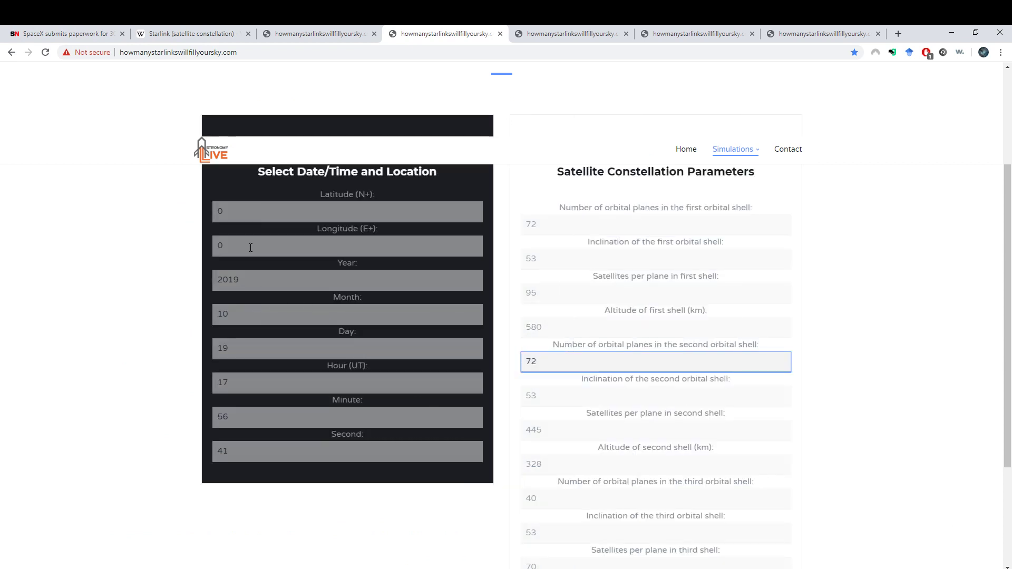
# Step: Set the observing location to latitude 27 and longitude 80
pyautogui.moveTo(232, 212); pyautogui.dragTo(133, 211)
pyautogui.write('2')
pyautogui.click(222, 237)
pyautogui.press('Tab')
pyautogui.write('80')
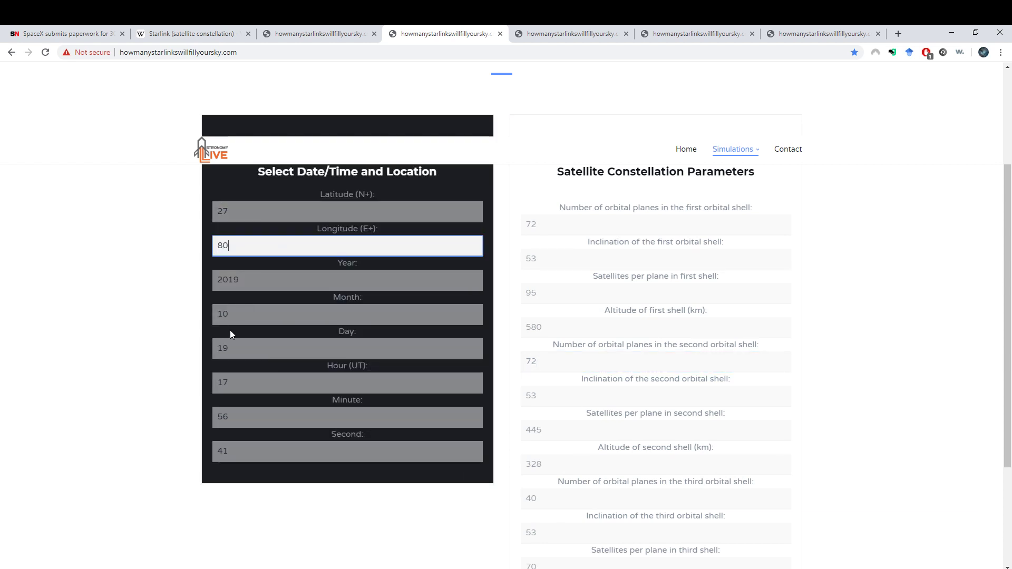
# Step: Set the chart's day to 20 and its universal time to hour 4, minute 0, second 0
pyautogui.doubleClick(223, 348)
pyautogui.write('20')
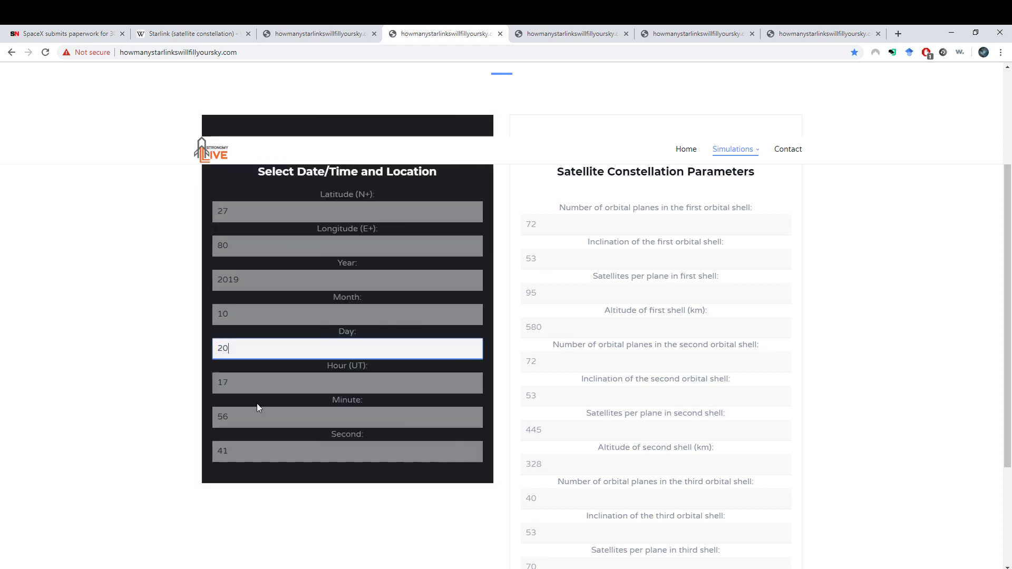
pyautogui.press('Tab')
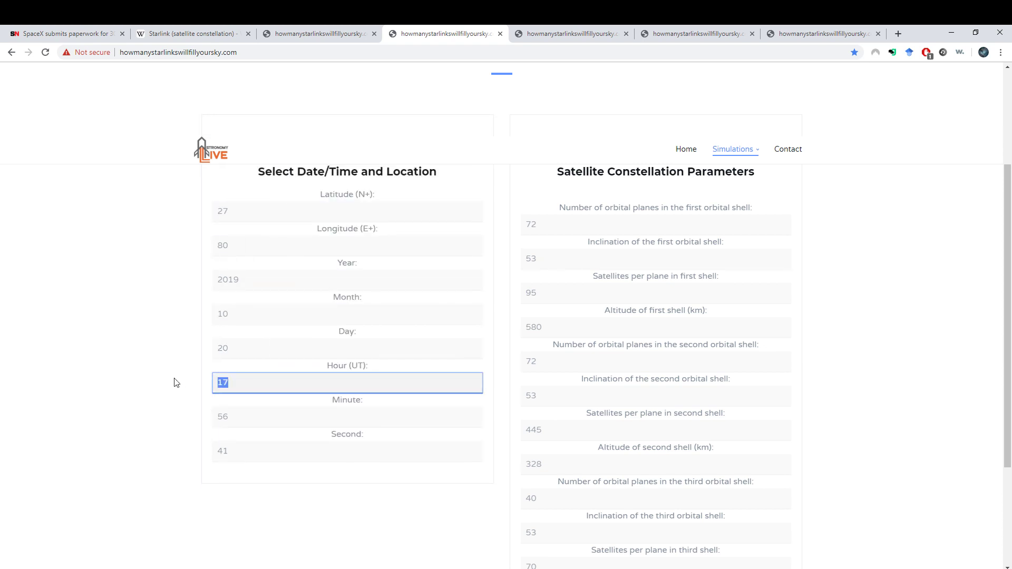
pyautogui.write('4')
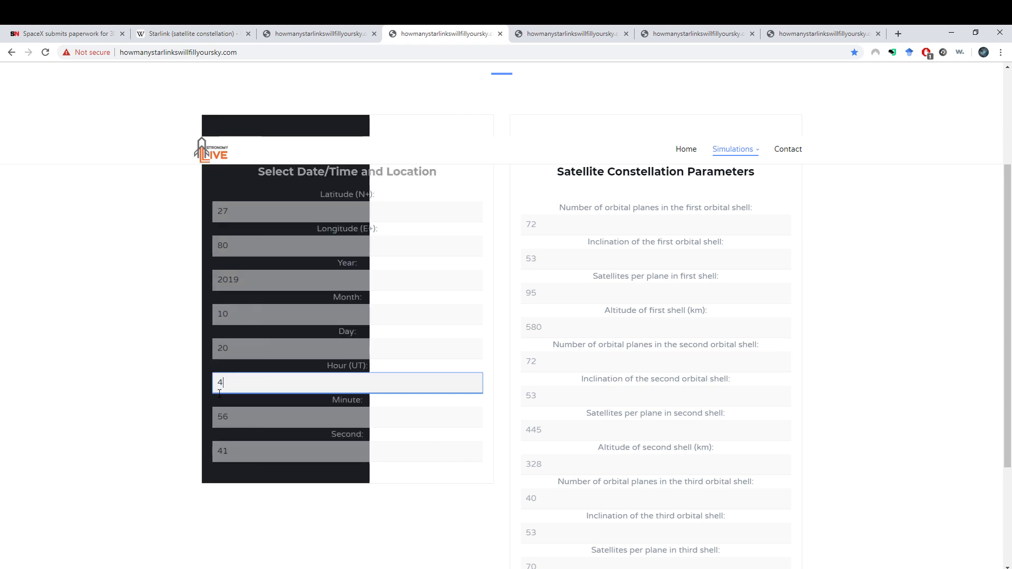
pyautogui.press('Tab')
pyautogui.write('0')
pyautogui.click(239, 459)
pyautogui.press('Tab')
pyautogui.write('0')
pyautogui.doubleClick(238, 422)
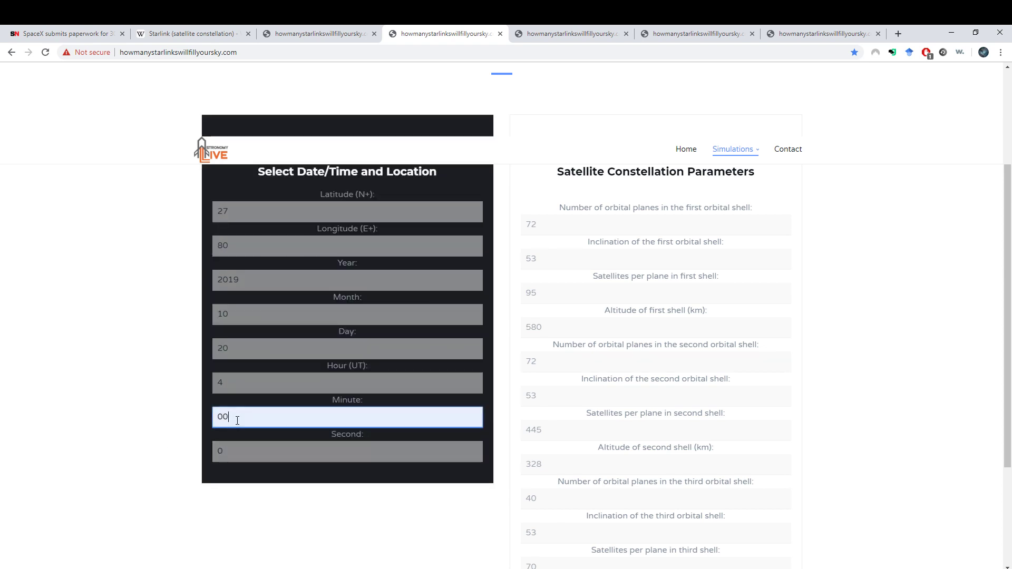
pyautogui.write('0')
pyautogui.click(240, 383)
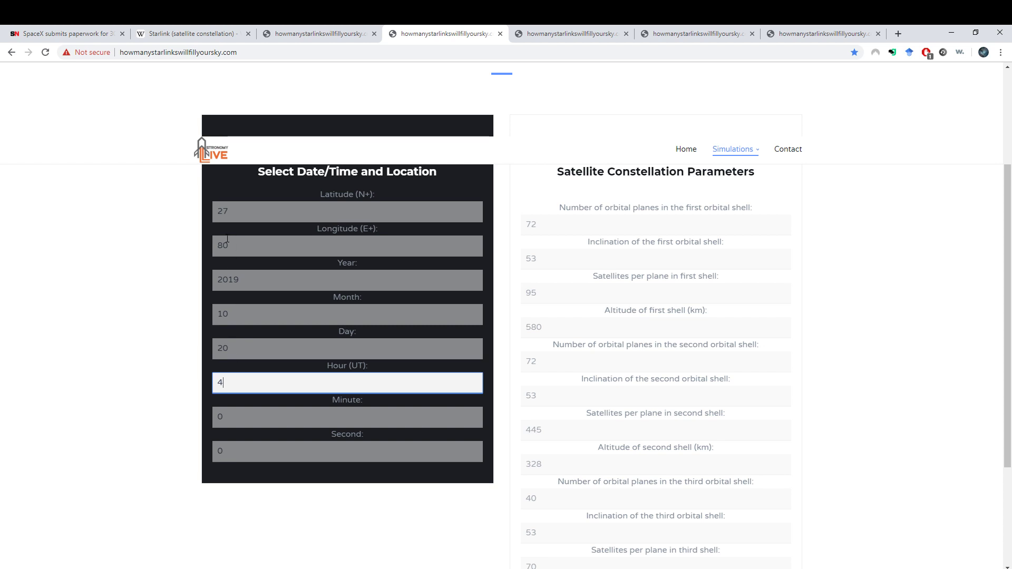
# Step: Change the longitude to -80 to match the east-positive convention of the form
pyautogui.click(220, 253)
pyautogui.write('-')
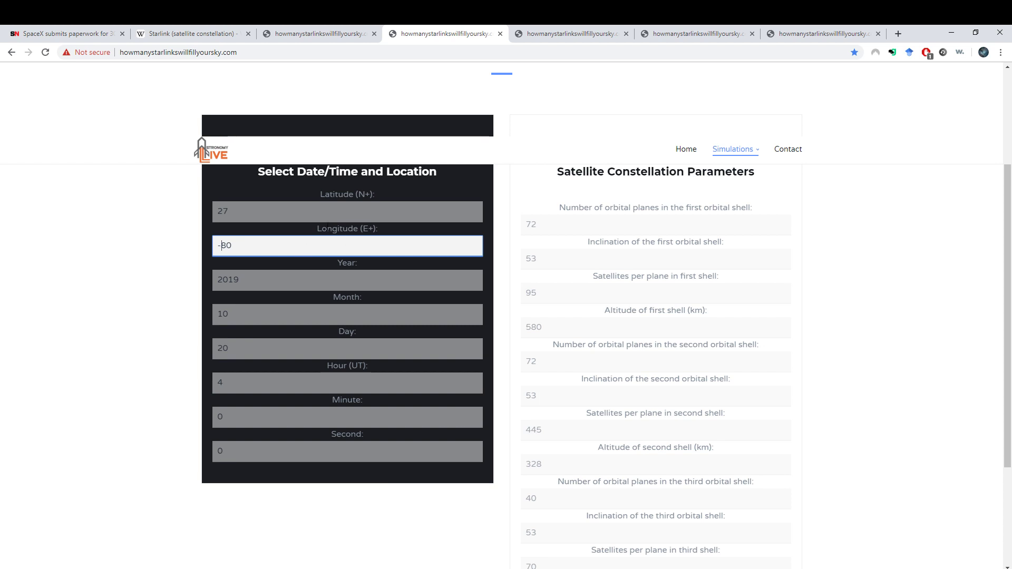
pyautogui.moveTo(314, 233); pyautogui.dragTo(394, 233)
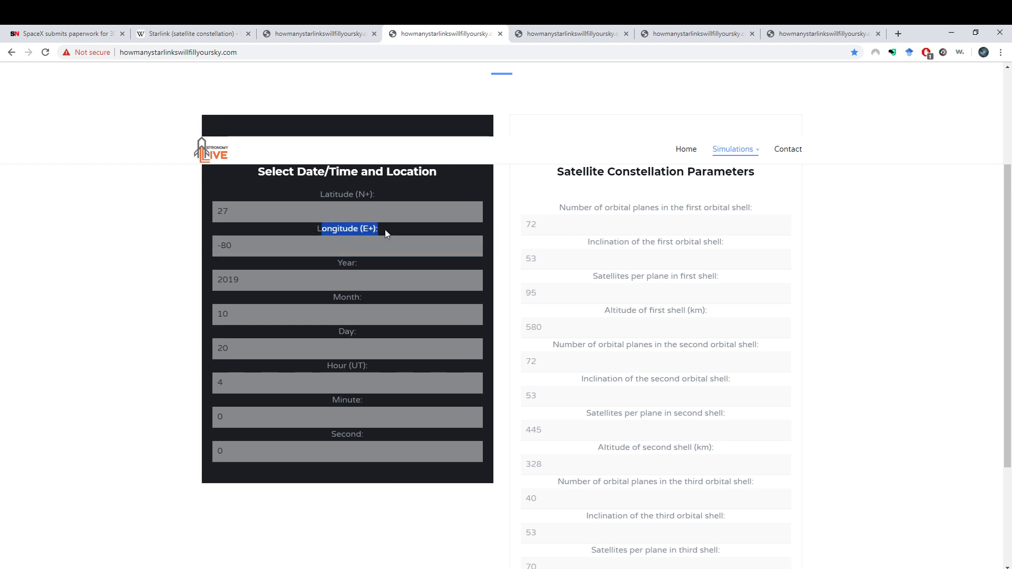
pyautogui.click(385, 229)
pyautogui.moveTo(251, 246); pyautogui.dragTo(205, 249)
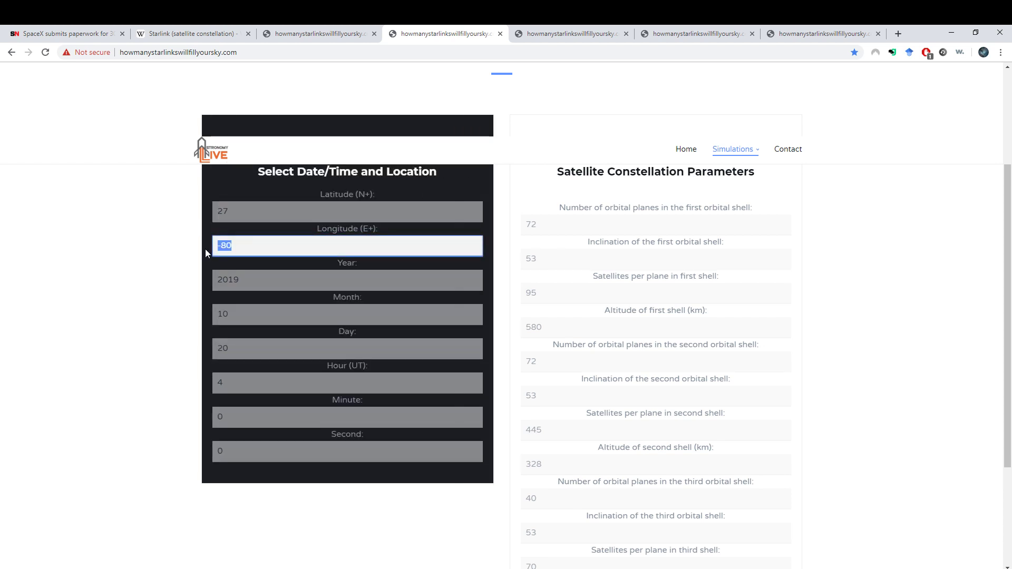
pyautogui.click(148, 287)
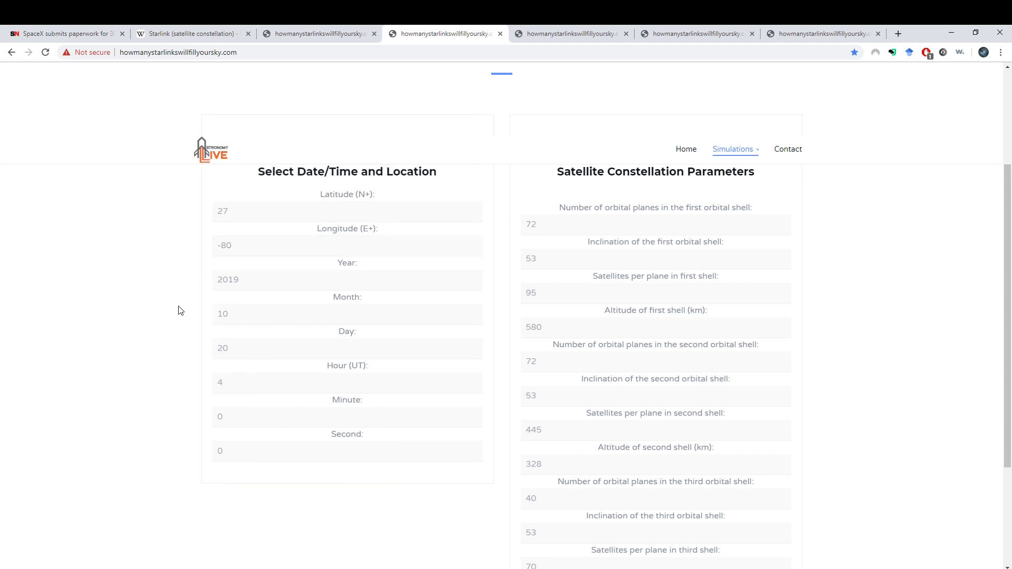
pyautogui.scroll(-1, 148, 322)
pyautogui.scroll(-3, 148, 321)
pyautogui.click(654, 473)
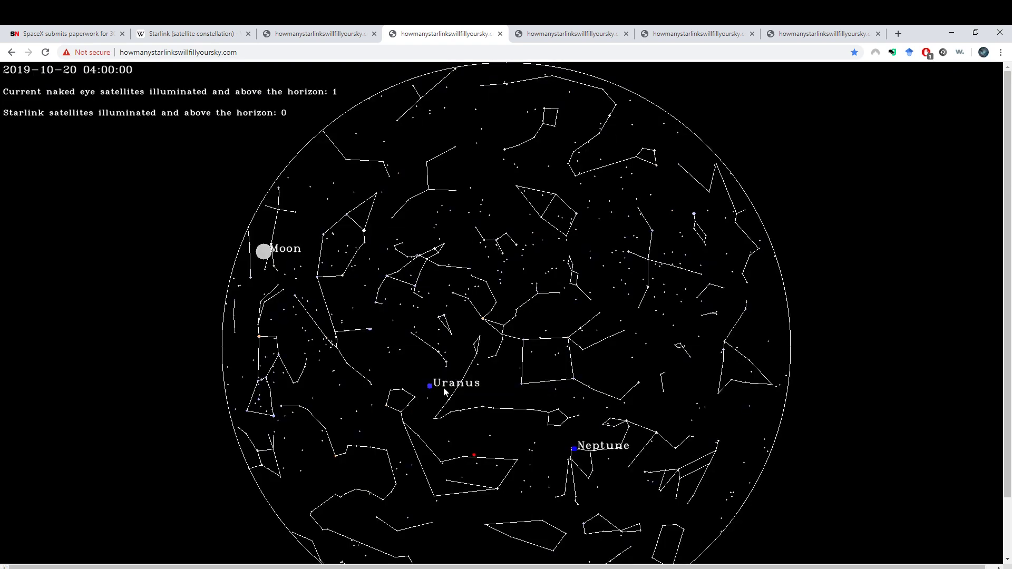
pyautogui.scroll(-1, 444, 392)
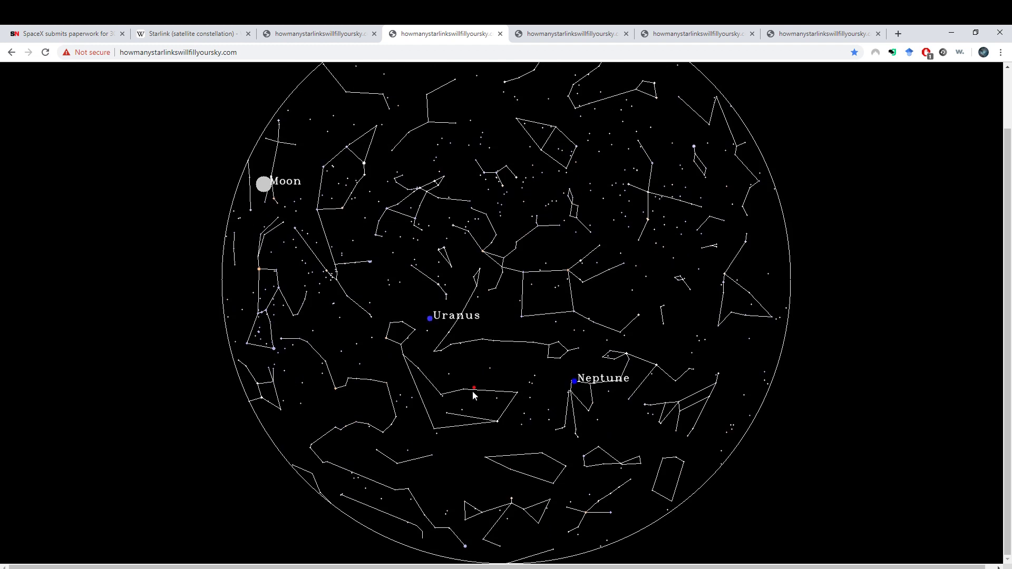
pyautogui.scroll(1, 475, 391)
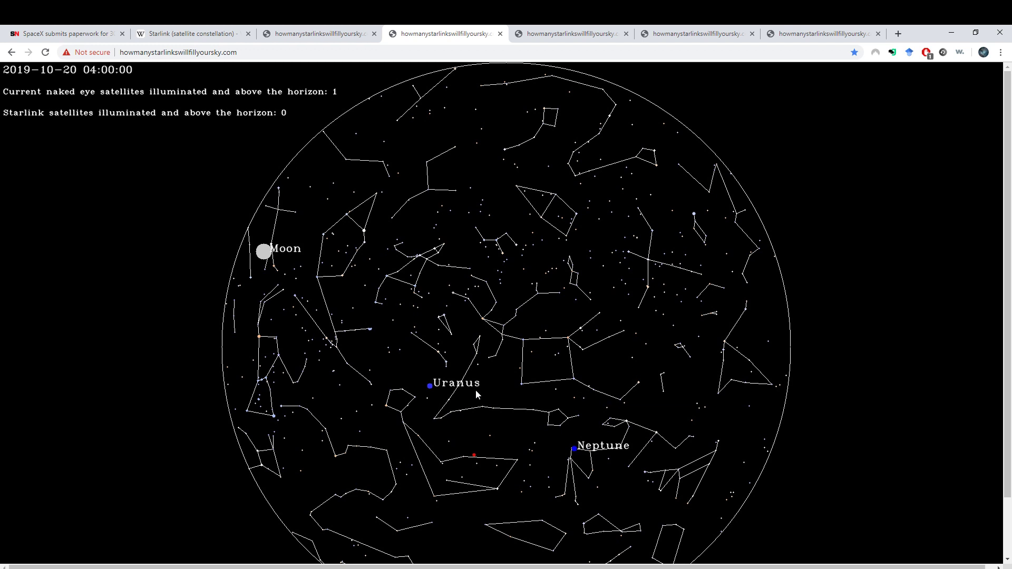
# Step: Switch to the prepared form for latitude 53 and review its latitude, first-shell inclination, month, day and constellation parameters
pyautogui.click(529, 33)
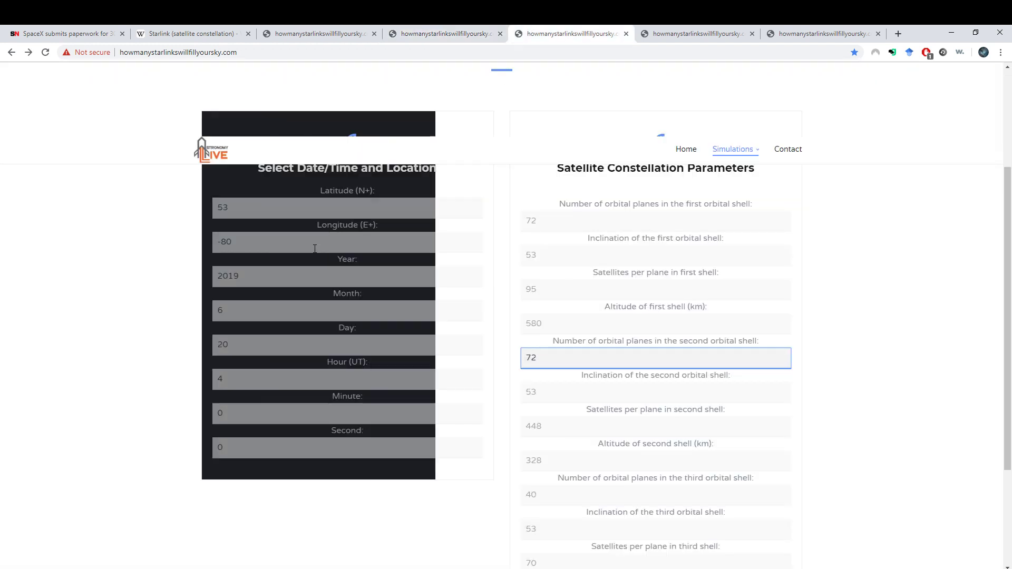
pyautogui.click(233, 212)
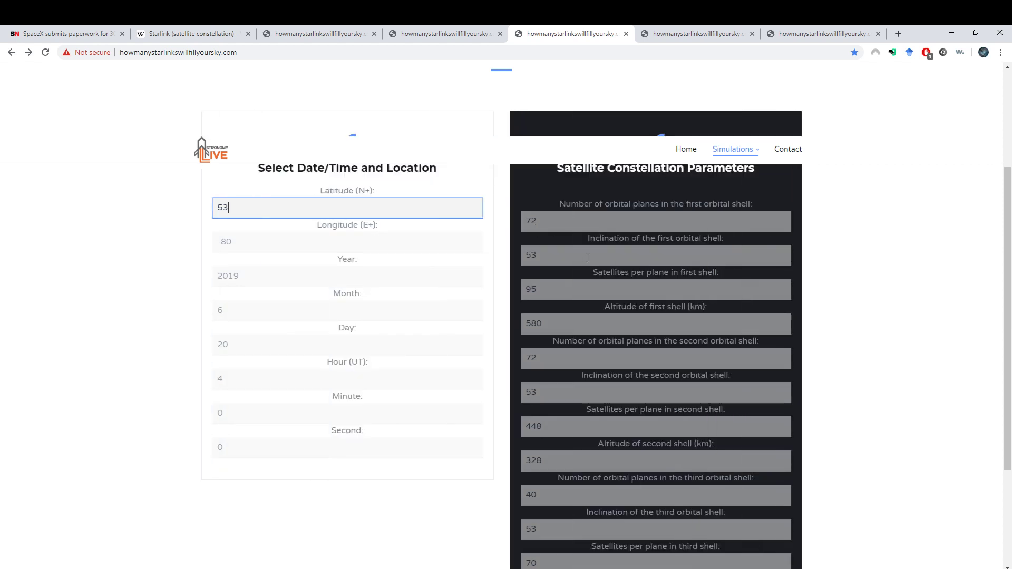
pyautogui.click(588, 259)
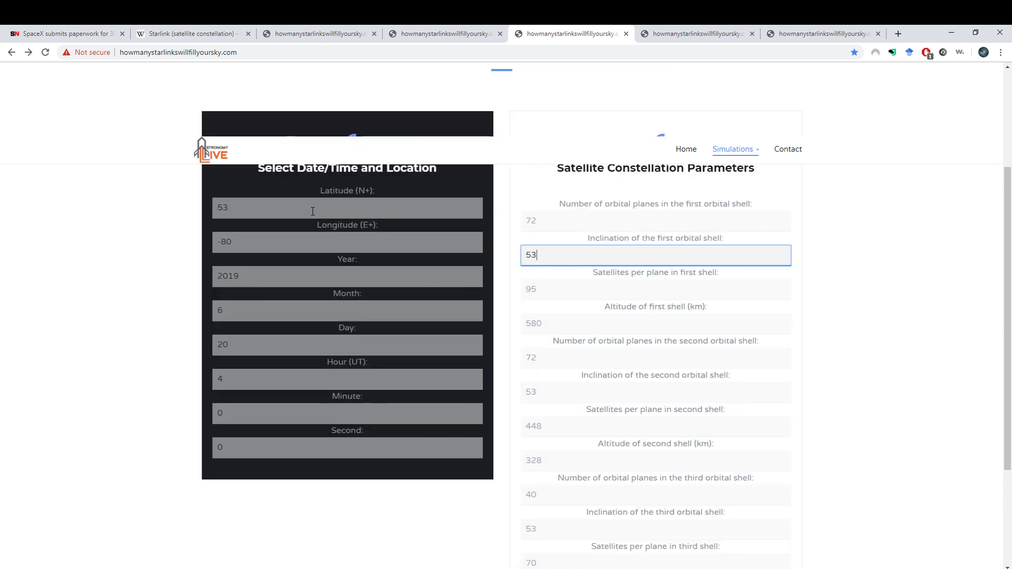
pyautogui.click(299, 211)
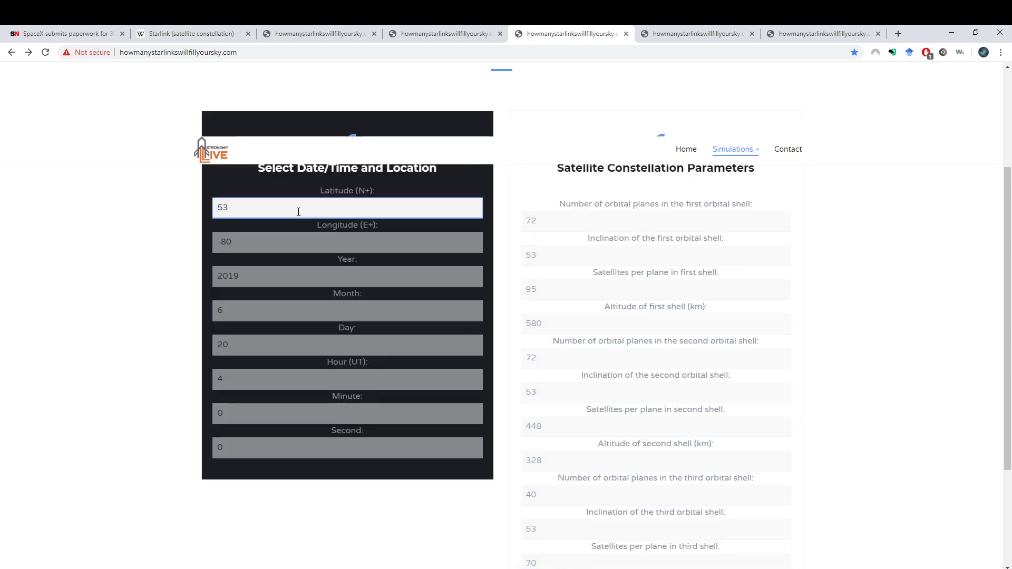
pyautogui.scroll(1, 225, 276)
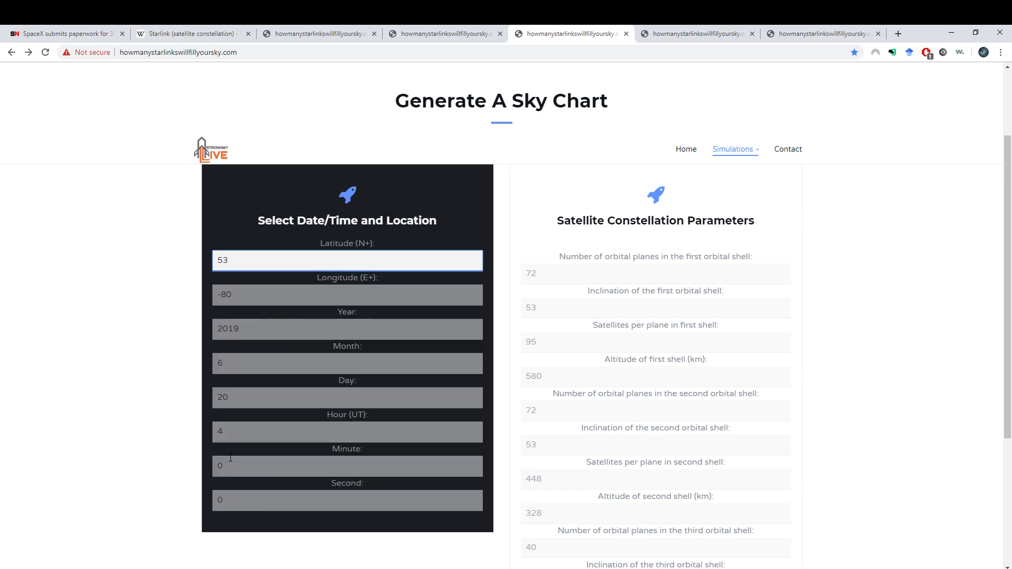
pyautogui.click(224, 369)
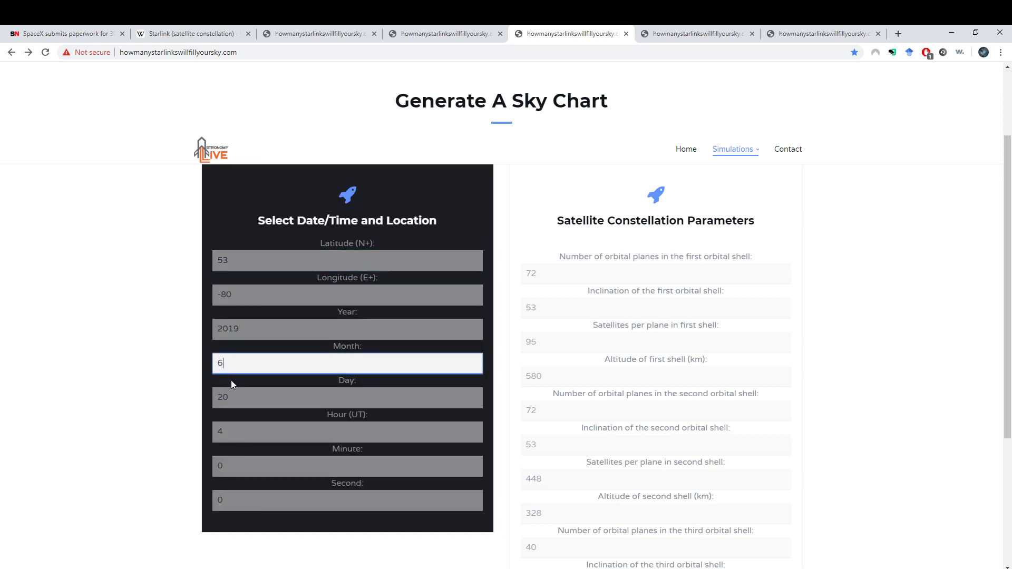
pyautogui.click(239, 401)
pyautogui.scroll(-3, 176, 380)
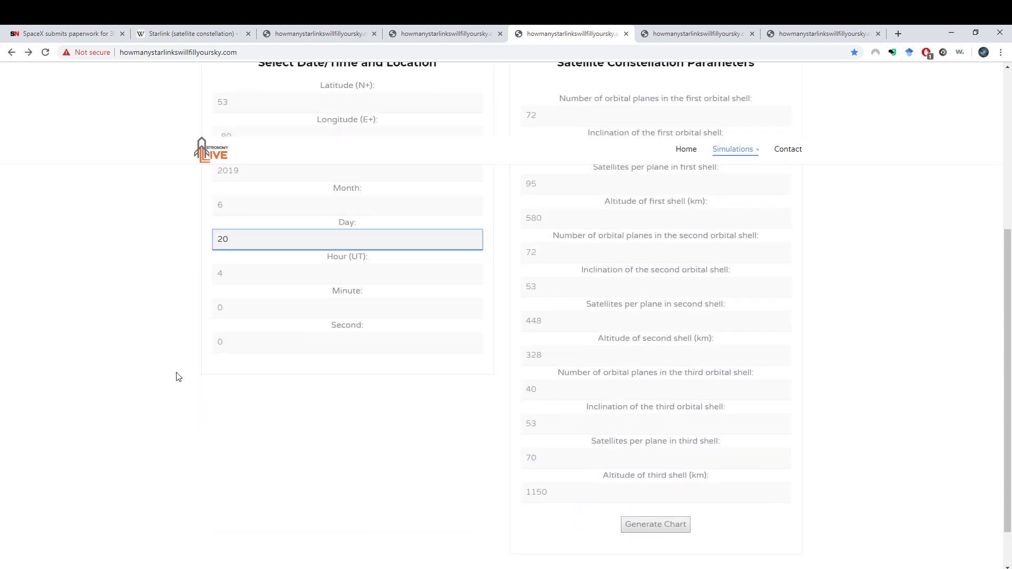
pyautogui.scroll(2, 180, 376)
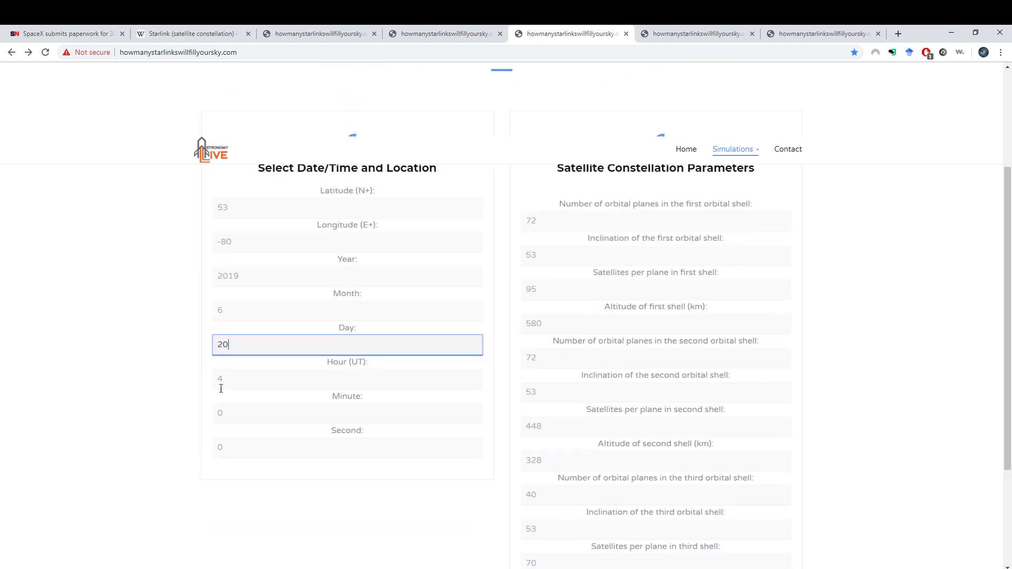
pyautogui.scroll(-1, 558, 496)
pyautogui.scroll(-2, 558, 497)
pyautogui.click(678, 478)
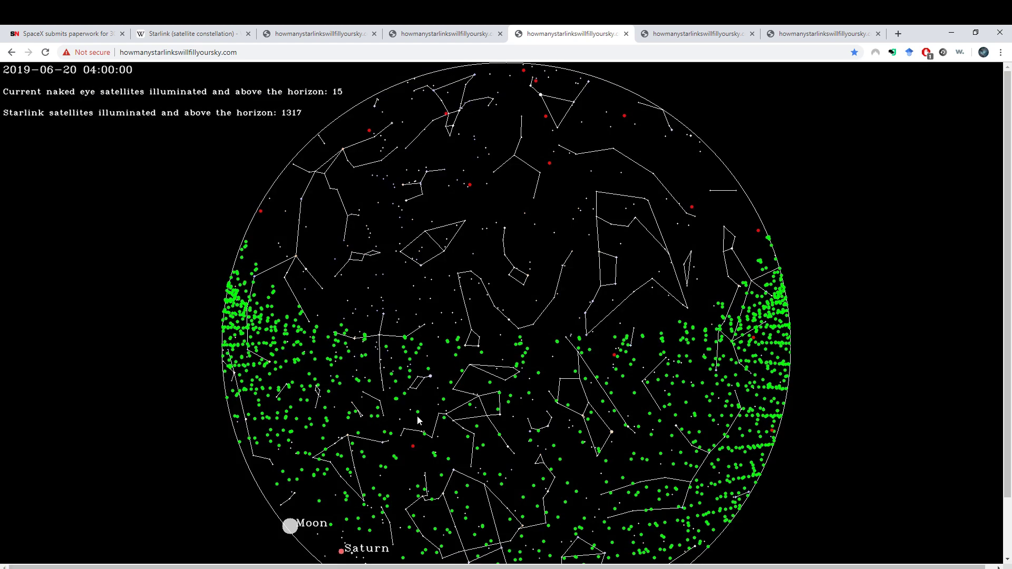
pyautogui.scroll(-2, 418, 421)
pyautogui.scroll(2, 417, 413)
pyautogui.scroll(-2, 348, 274)
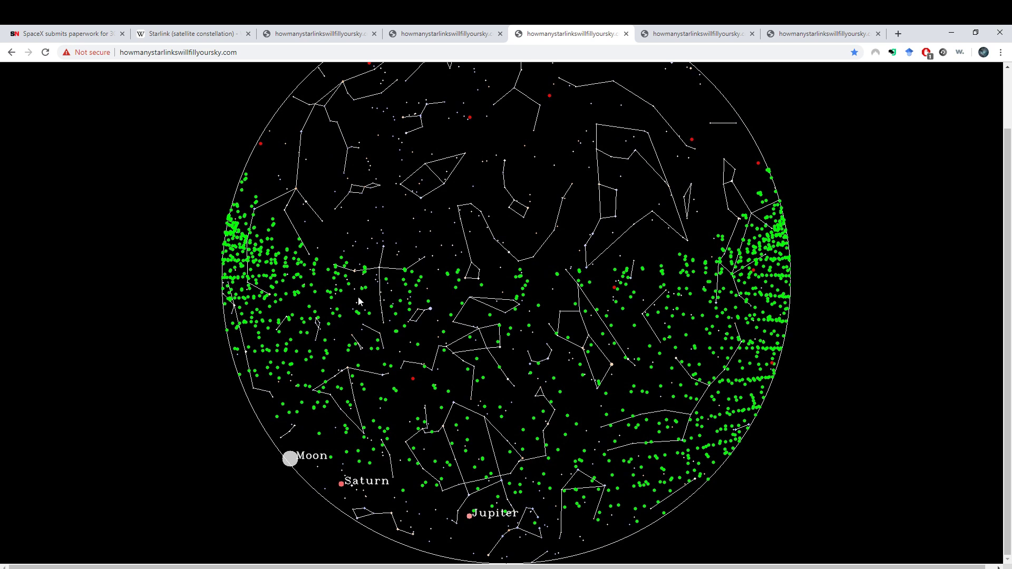
pyautogui.scroll(2, 385, 307)
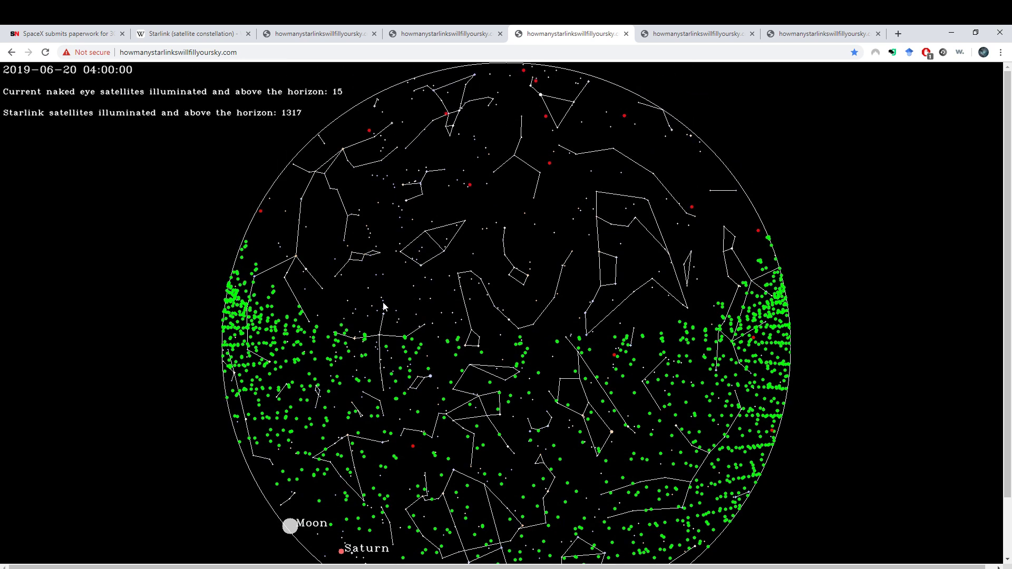